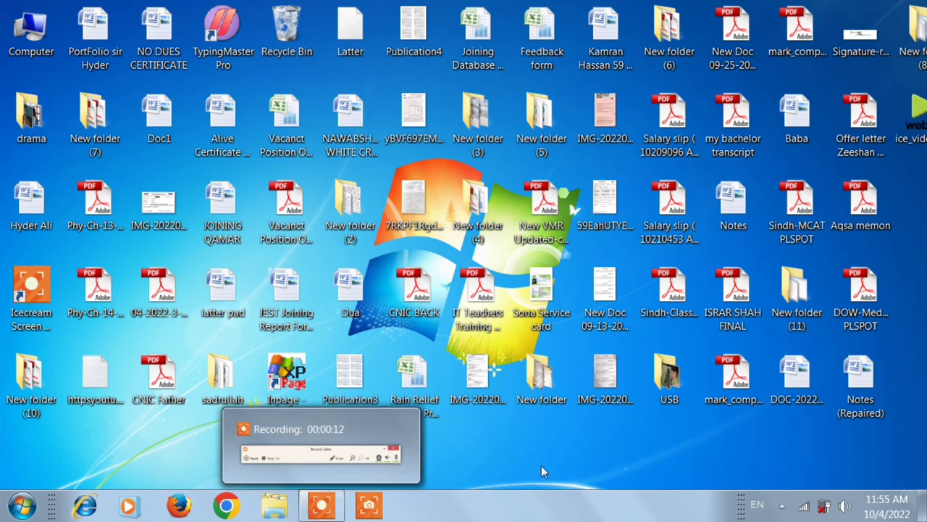
# Bring up the screen recorder's control panel and show its system sound level
pyautogui.click(321, 505)
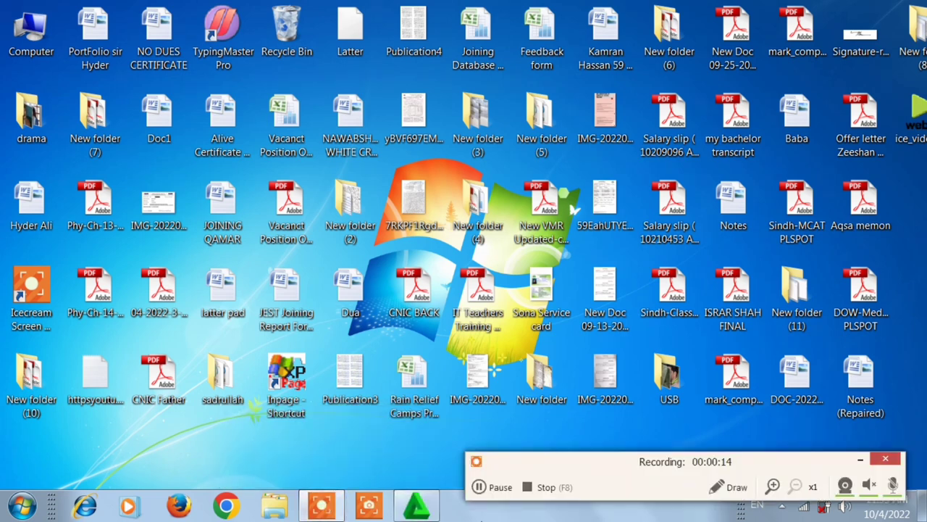
pyautogui.click(869, 487)
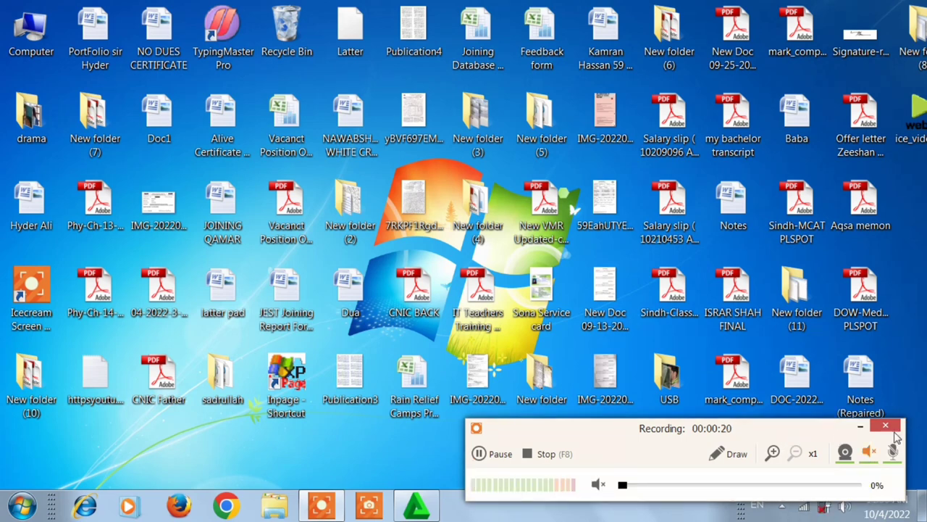
# Open the recorder's drawing tools, try several colours and line weights, and settle on red with the thinnest line
pyautogui.click(730, 454)
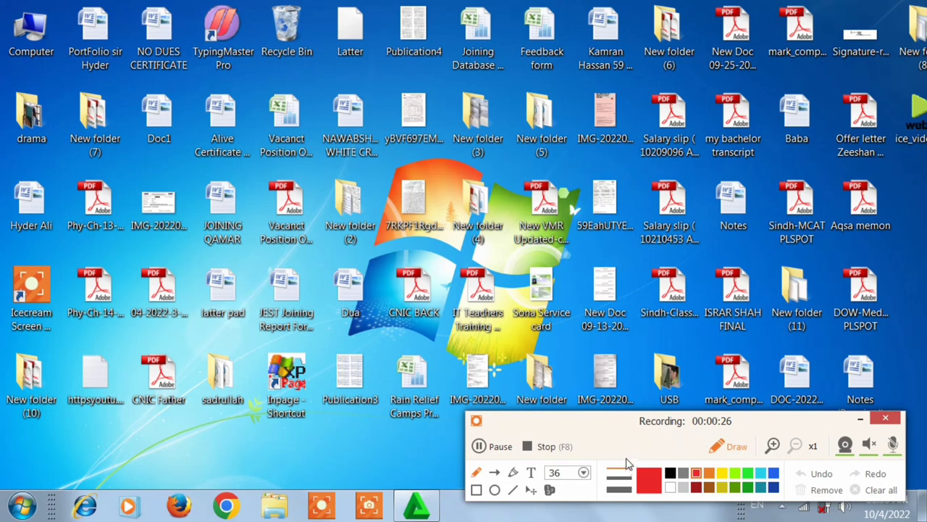
pyautogui.click(699, 487)
pyautogui.click(723, 487)
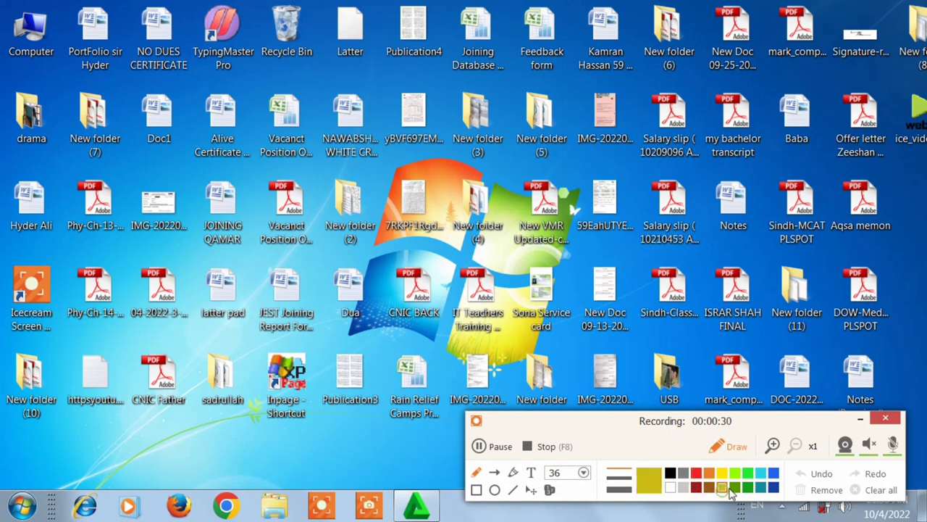
pyautogui.click(735, 488)
pyautogui.click(749, 488)
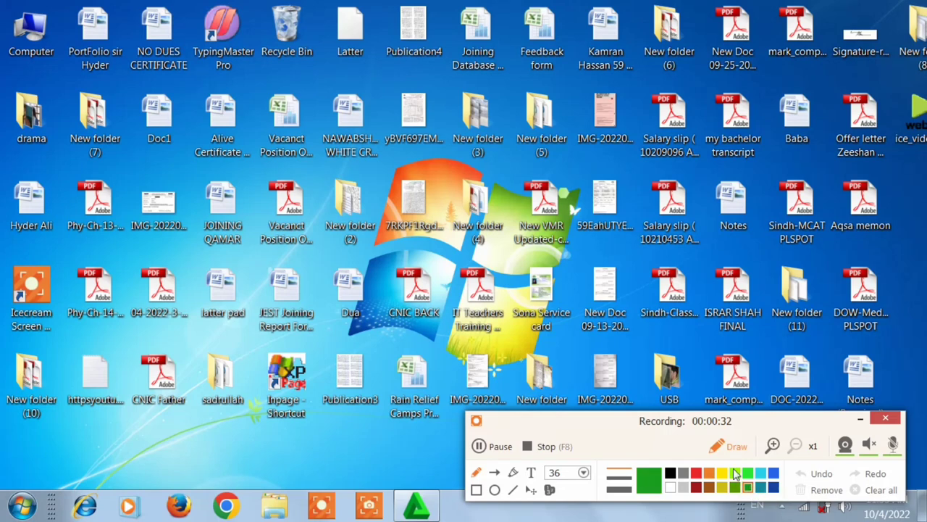
pyautogui.click(695, 473)
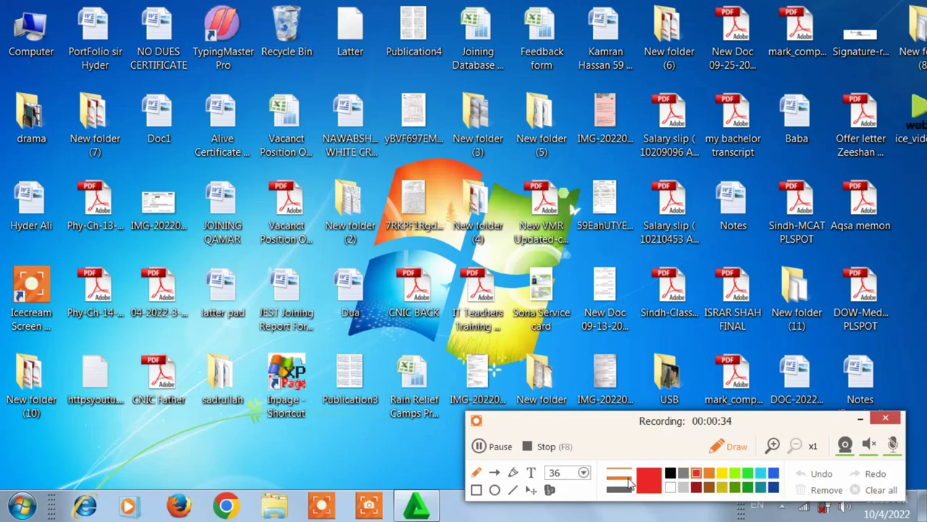
pyautogui.click(627, 490)
pyautogui.click(620, 470)
pyautogui.moveTo(650, 458); pyautogui.dragTo(662, 476)
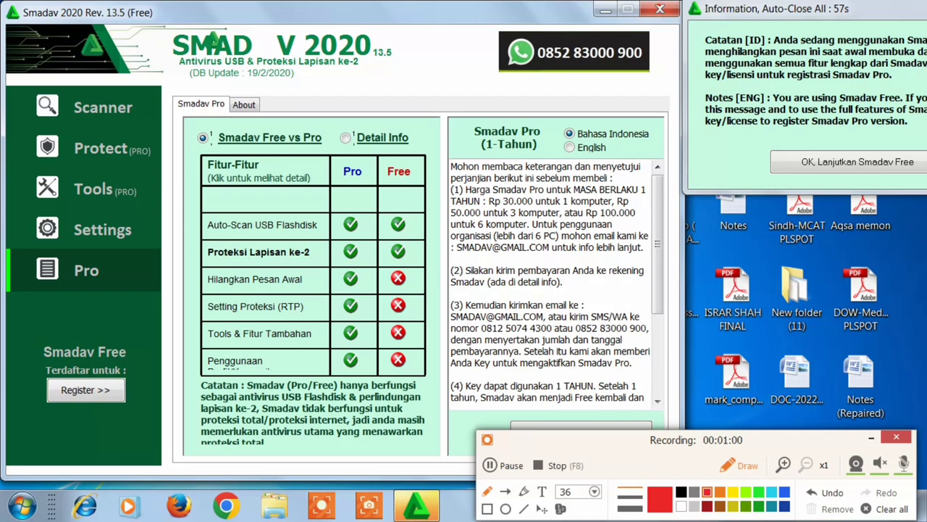
# Dismiss the Smadav update dialog and draw a red freehand scribble across the Smadav window
pyautogui.click(800, 15)
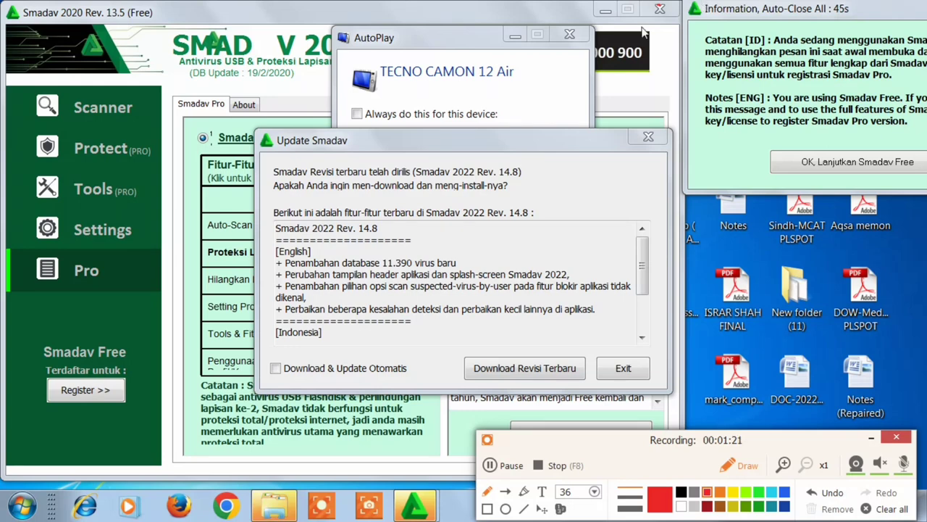
pyautogui.click(647, 138)
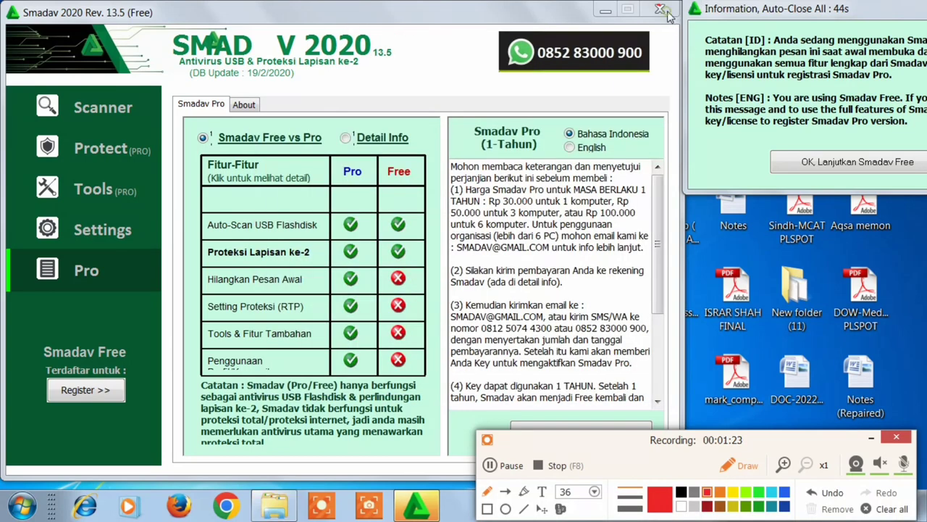
pyautogui.moveTo(696, 5)
pyautogui.mouseDown()
pyautogui.moveTo(565, 40)
pyautogui.moveTo(623, 9)
pyautogui.moveTo(650, 25)
pyautogui.moveTo(510, 172)
pyautogui.moveTo(434, 162)
pyautogui.moveTo(311, 101)
pyautogui.mouseUp()
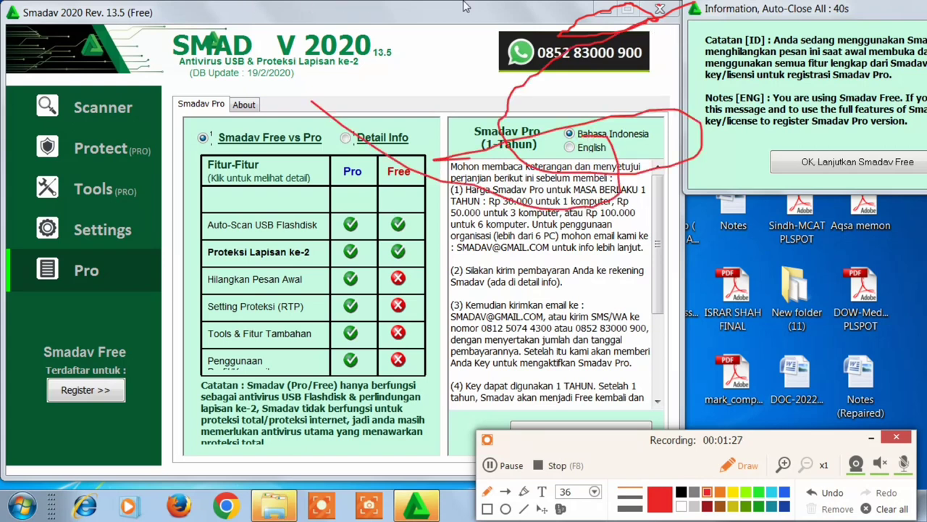
# Leave drawing mode, keeping the recorder's control panel out of the way, and close the Smadav window
pyautogui.click(746, 465)
pyautogui.click(743, 464)
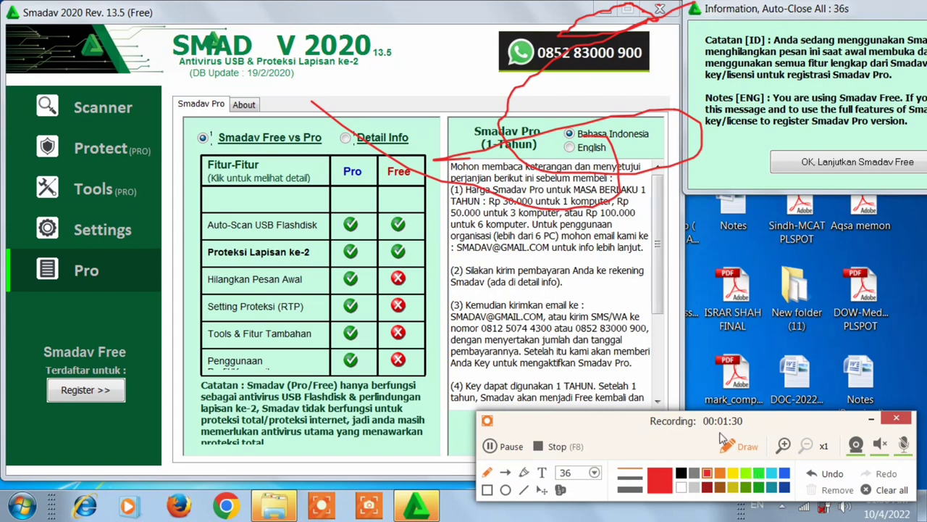
pyautogui.click(740, 449)
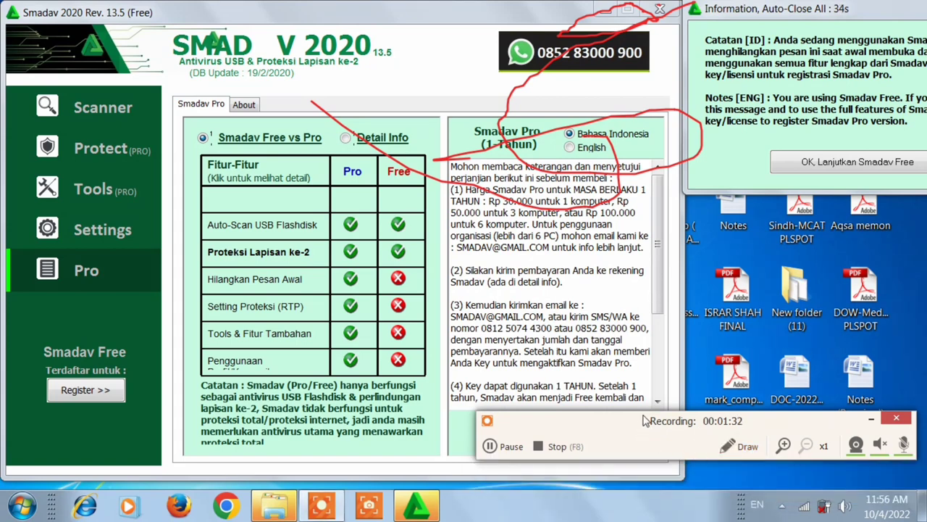
pyautogui.moveTo(645, 420); pyautogui.dragTo(640, 480)
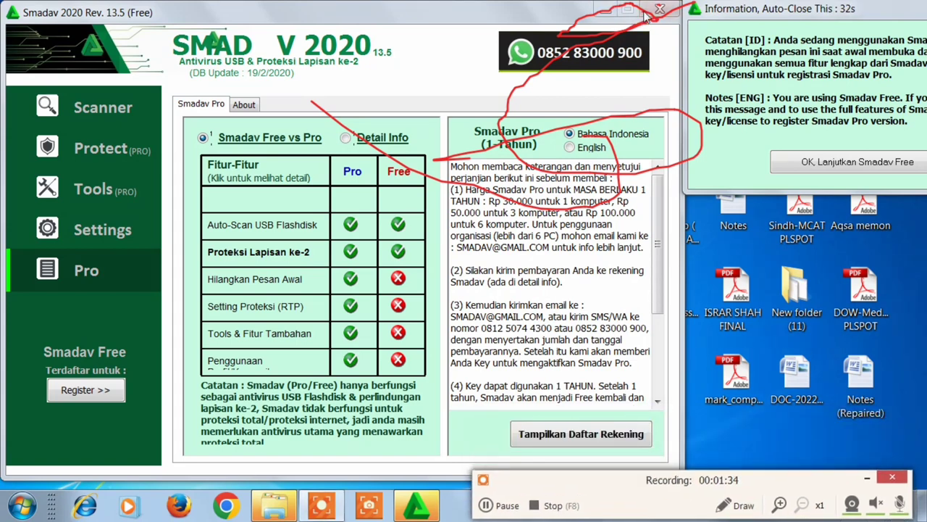
pyautogui.click(652, 10)
pyautogui.click(622, 15)
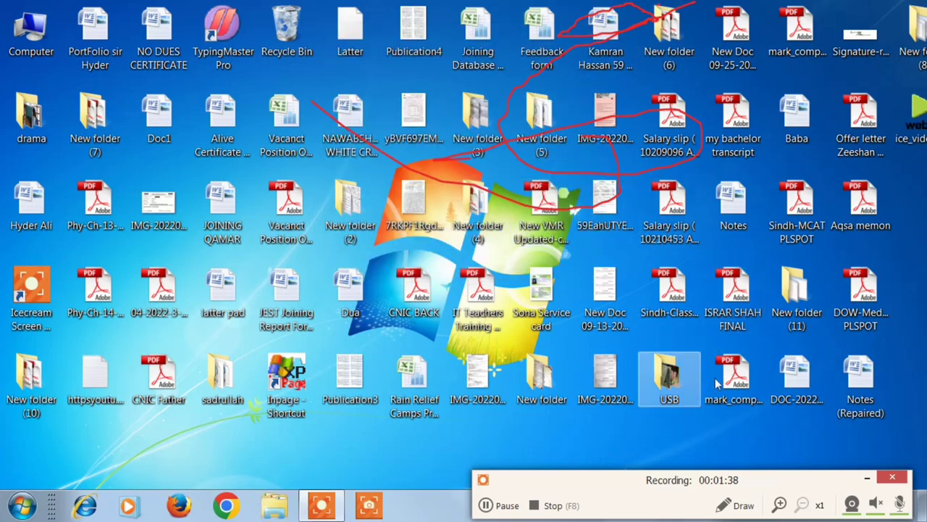
# Turn drawing back on, choose black, and draw several long freehand strokes across the desktop
pyautogui.click(737, 505)
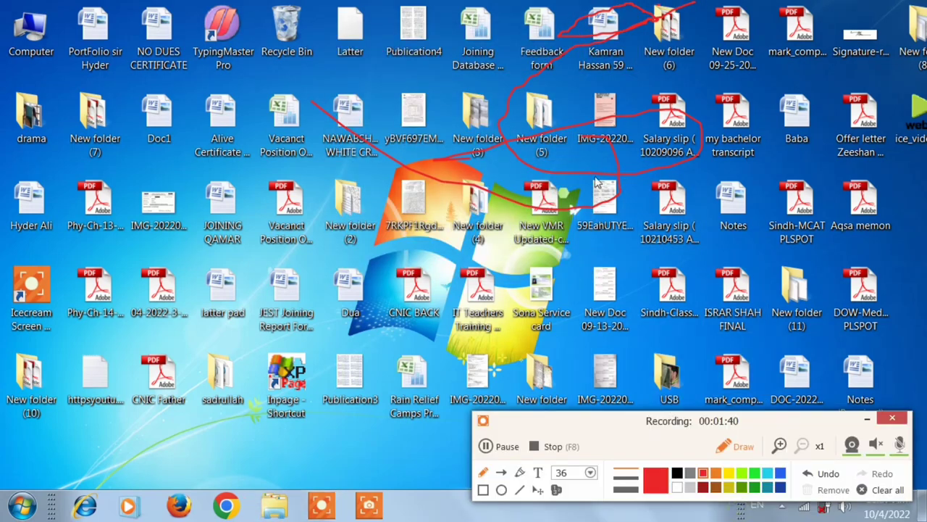
pyautogui.click(677, 472)
pyautogui.moveTo(357, 458)
pyautogui.mouseDown()
pyautogui.moveTo(217, 432)
pyautogui.moveTo(275, 417)
pyautogui.moveTo(692, 6)
pyautogui.moveTo(449, 138)
pyautogui.moveTo(299, 279)
pyautogui.moveTo(920, 276)
pyautogui.moveTo(872, 162)
pyautogui.moveTo(478, 217)
pyautogui.moveTo(441, 58)
pyautogui.moveTo(736, 113)
pyautogui.moveTo(655, 94)
pyautogui.mouseUp()
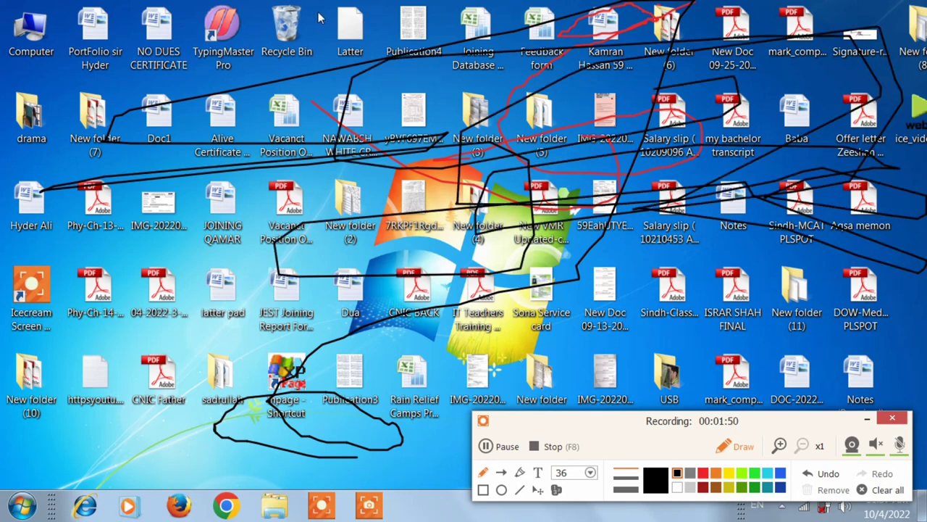
pyautogui.moveTo(317, 13)
pyautogui.mouseDown()
pyautogui.moveTo(310, 42)
pyautogui.moveTo(335, 82)
pyautogui.moveTo(315, 131)
pyautogui.moveTo(281, 124)
pyautogui.mouseUp()
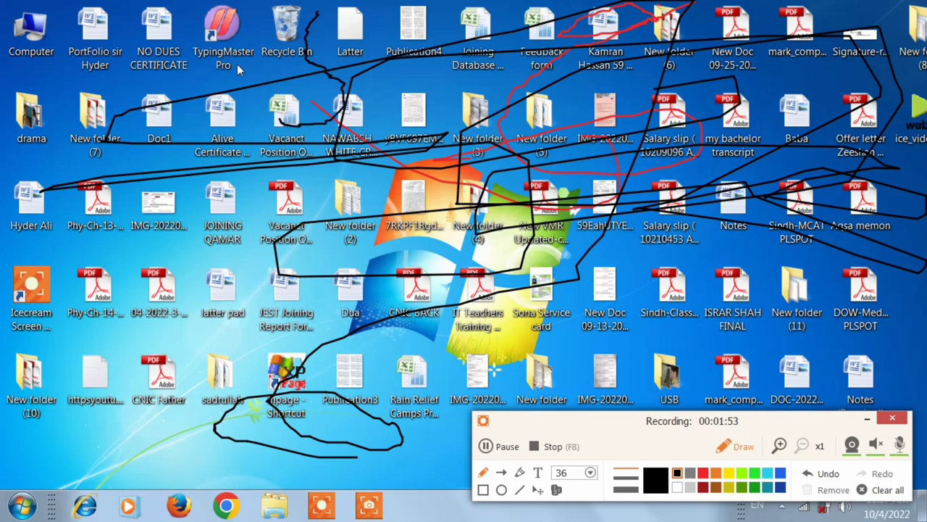
pyautogui.moveTo(228, 34)
pyautogui.mouseDown()
pyautogui.moveTo(129, 58)
pyautogui.moveTo(177, 85)
pyautogui.moveTo(237, 100)
pyautogui.moveTo(239, 155)
pyautogui.moveTo(154, 175)
pyautogui.mouseUp()
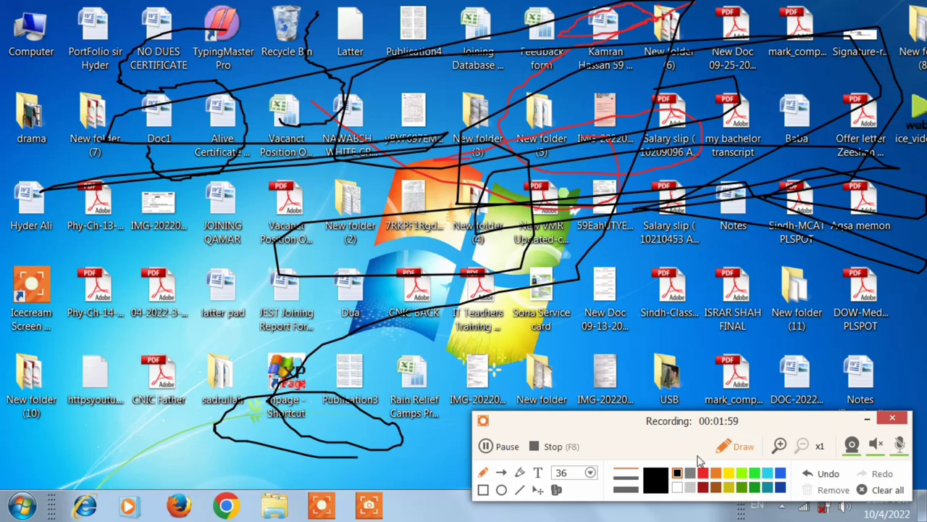
# Turn off drawing mode and minimize the recorder's control panel
pyautogui.click(731, 446)
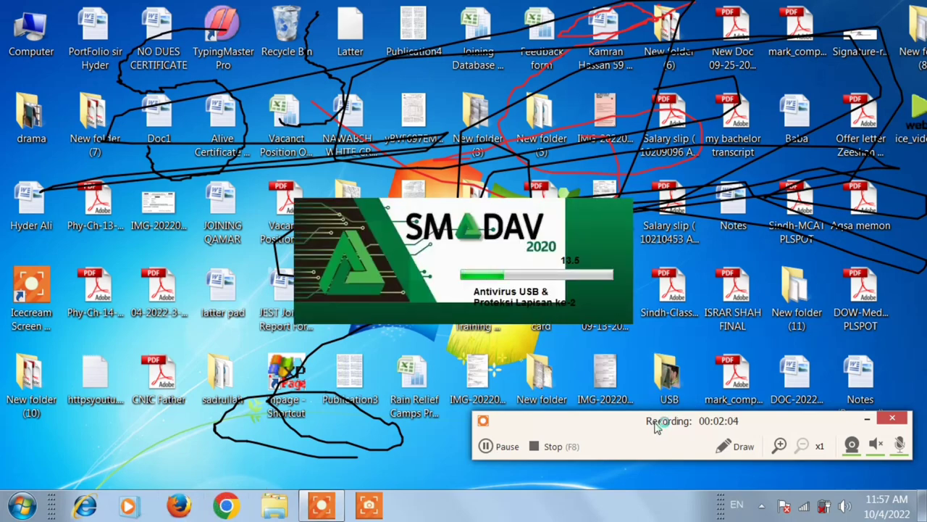
pyautogui.moveTo(658, 423); pyautogui.dragTo(651, 445)
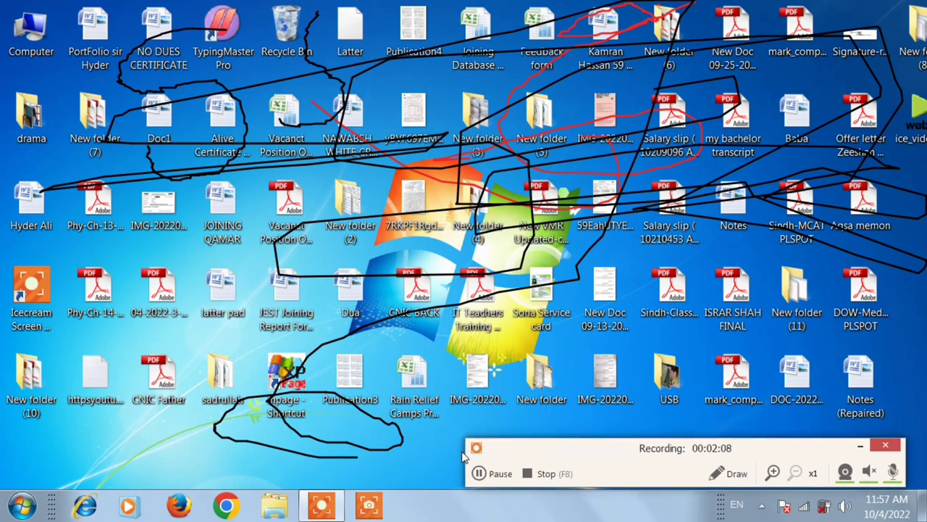
pyautogui.click(861, 445)
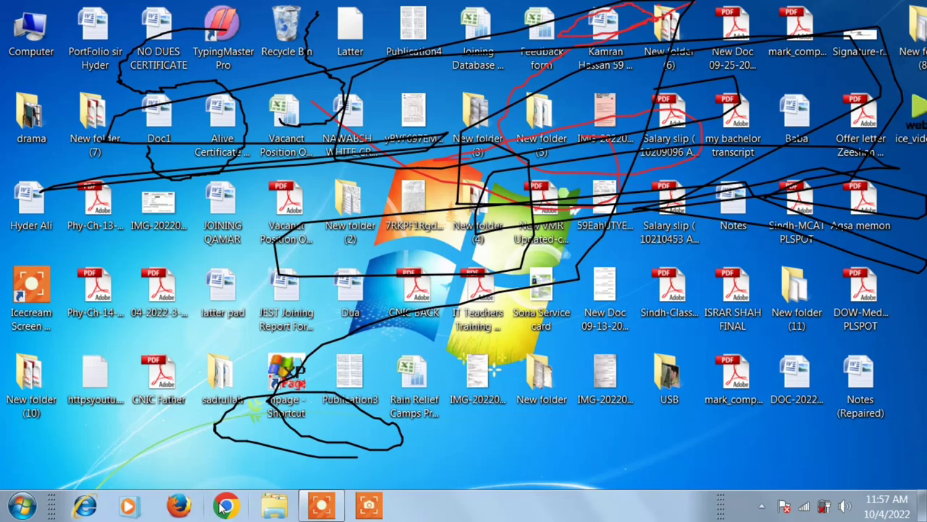
# Open Google Chrome and draw a black ellipse over the new tab page with the recorder's ellipse tool
pyautogui.press('w')
pyautogui.click(224, 507)
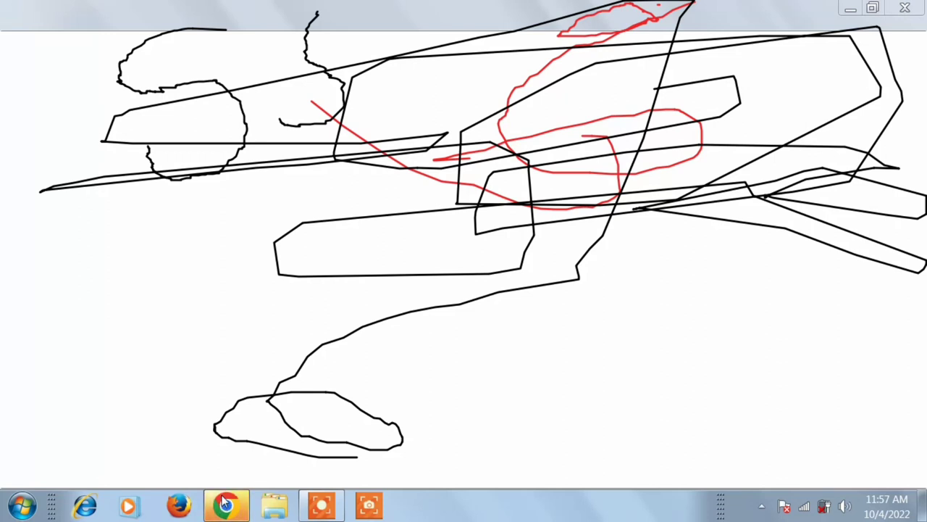
pyautogui.click(321, 503)
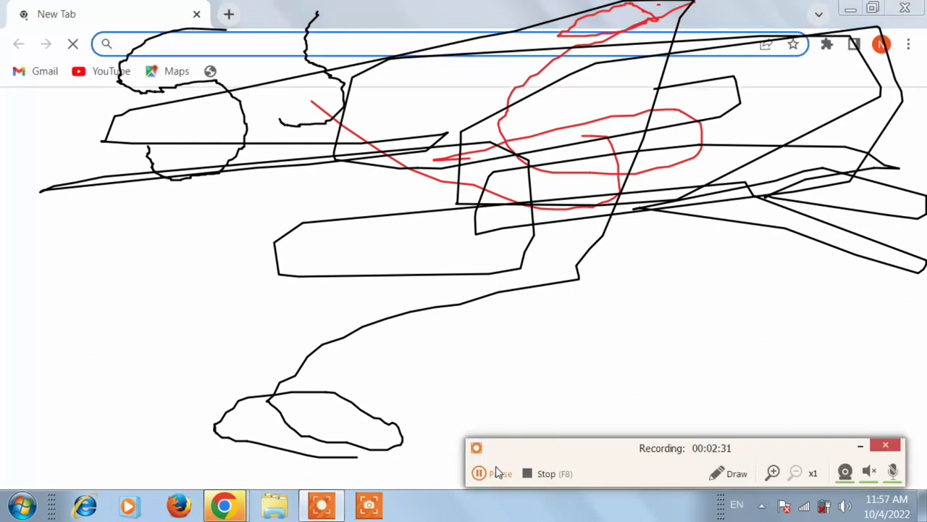
pyautogui.click(725, 476)
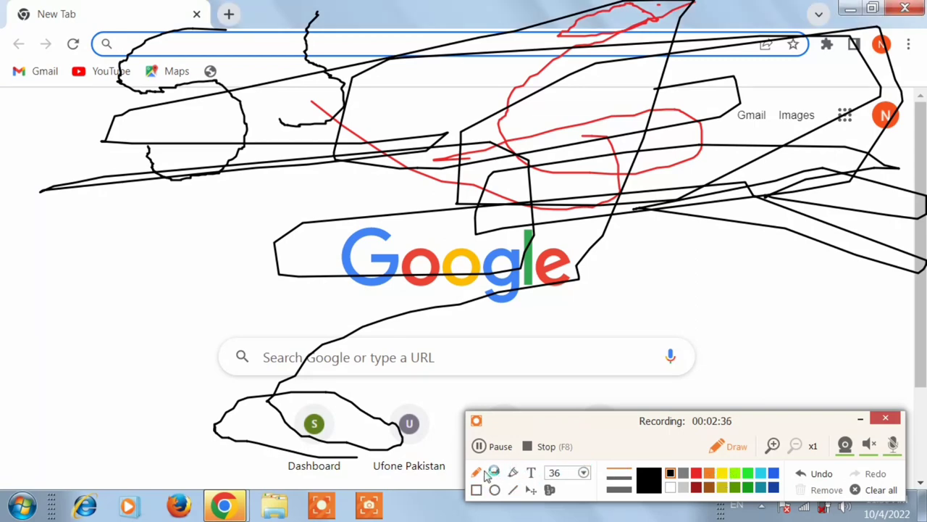
pyautogui.click(494, 490)
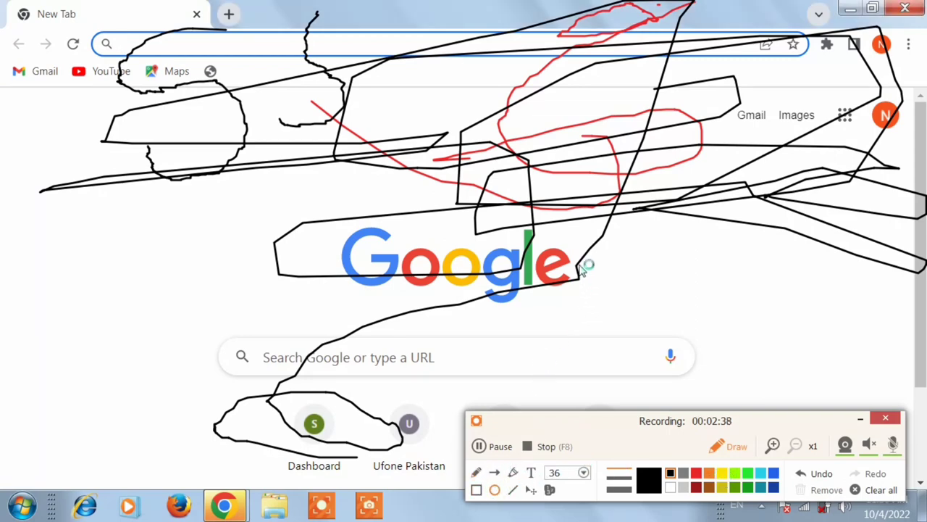
pyautogui.moveTo(578, 265)
pyautogui.mouseDown()
pyautogui.moveTo(596, 251)
pyautogui.moveTo(632, 177)
pyautogui.mouseUp()
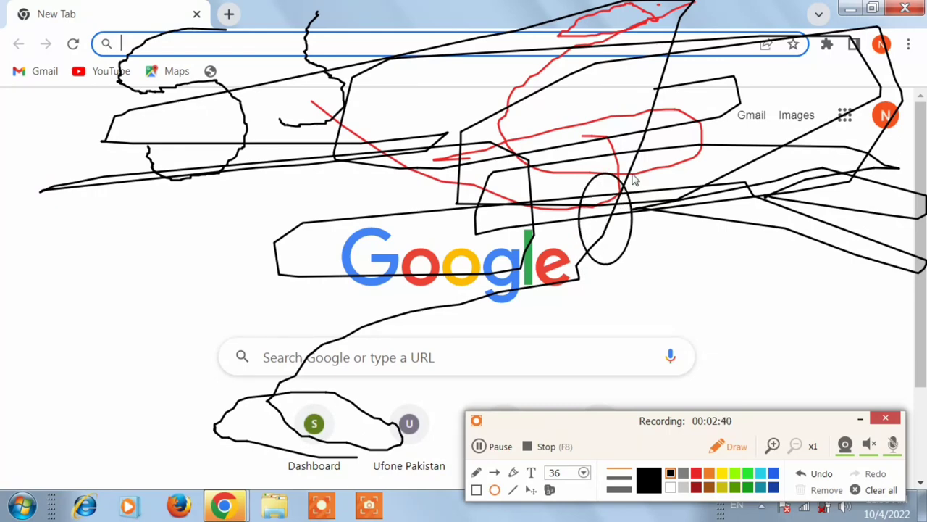
# Mark grey blocks and strips beside the Google logo, and draw a black arrow across the logo
pyautogui.click(513, 472)
pyautogui.moveTo(587, 282); pyautogui.dragTo(694, 307)
pyautogui.moveTo(599, 307)
pyautogui.mouseDown()
pyautogui.moveTo(730, 309)
pyautogui.moveTo(790, 395)
pyautogui.mouseUp()
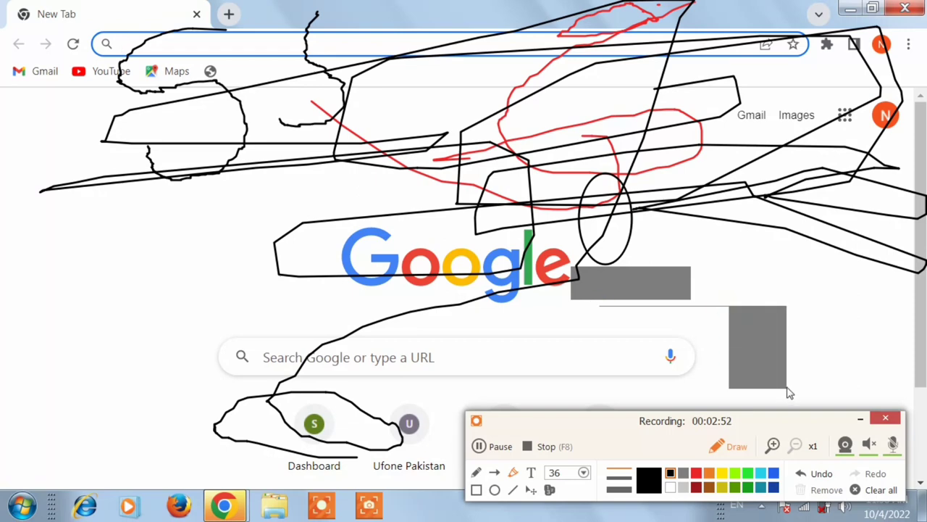
pyautogui.moveTo(812, 264); pyautogui.dragTo(690, 273)
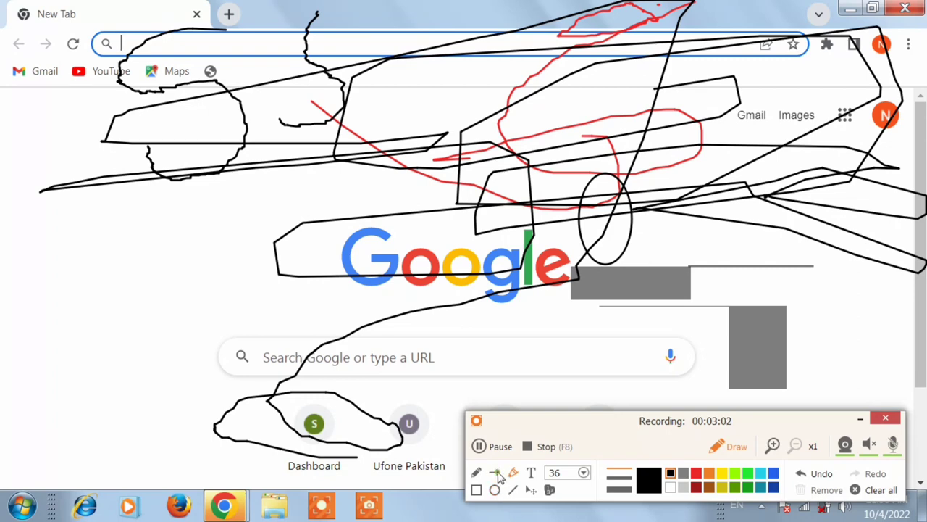
pyautogui.click(497, 474)
pyautogui.moveTo(388, 276); pyautogui.dragTo(690, 268)
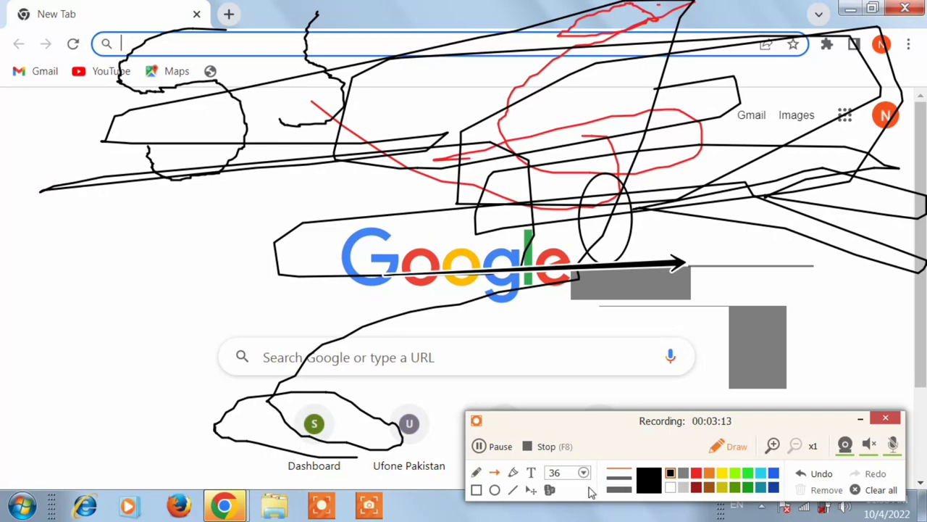
# Place six numbered markers, 1 to 6, on the page with the recorder's numbering tool
pyautogui.click(470, 304)
pyautogui.click(756, 267)
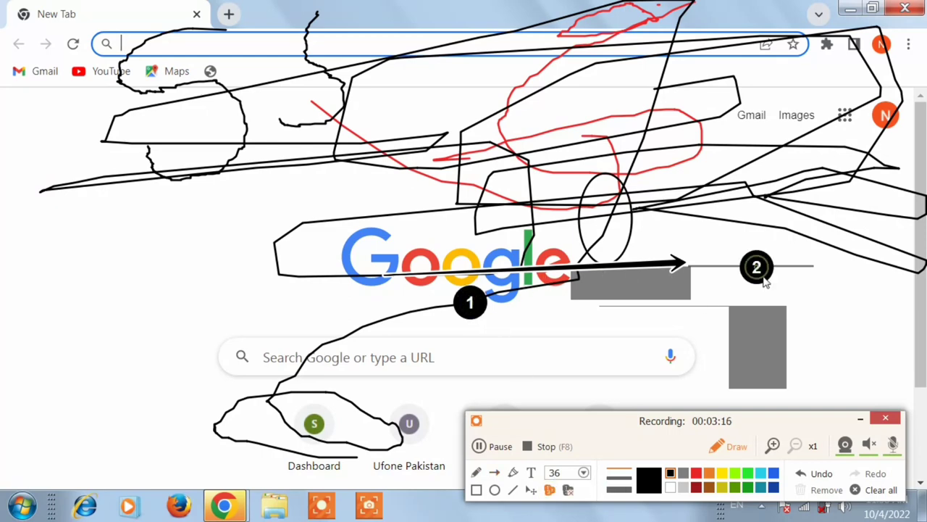
pyautogui.click(778, 297)
pyautogui.click(791, 310)
pyautogui.click(798, 325)
pyautogui.click(753, 350)
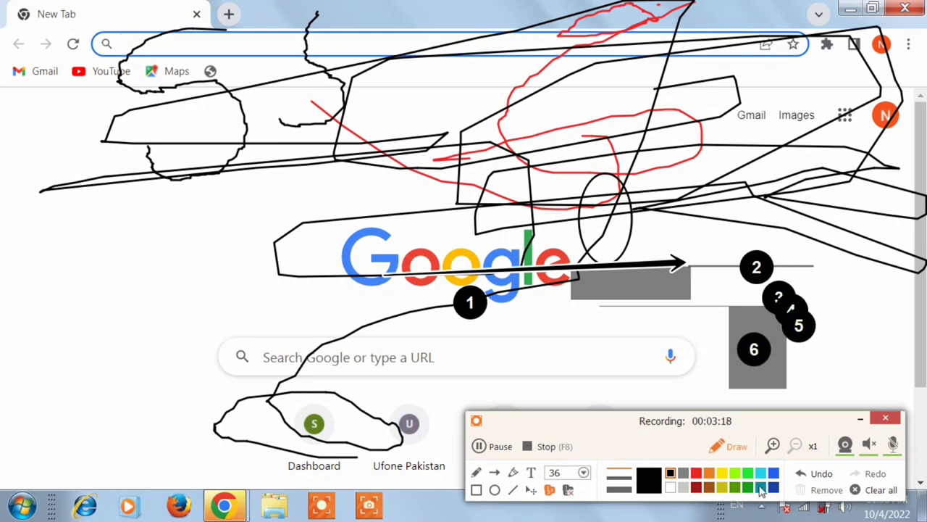
# Undo the numbered markers, arrow, grey blocks, ellipse and the last freehand stroke one after another
pyautogui.click(821, 482)
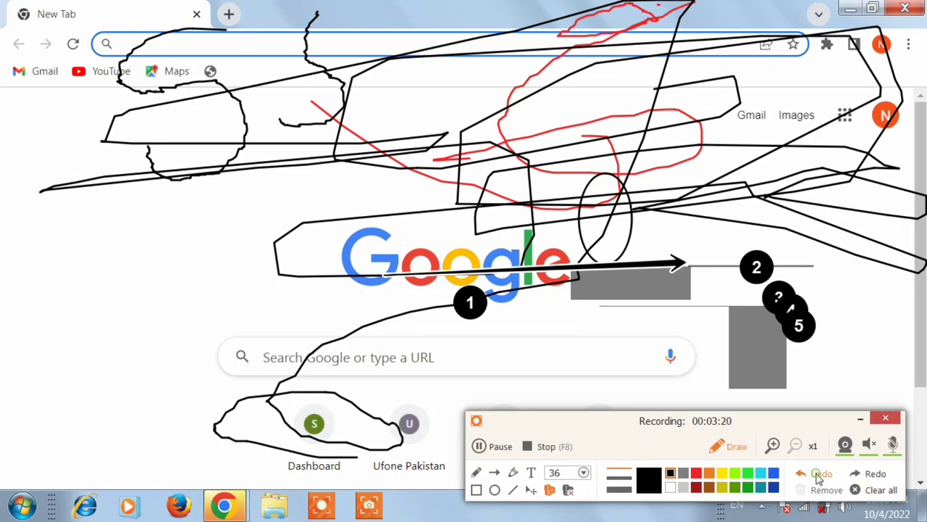
pyautogui.click(821, 482)
pyautogui.click(820, 482)
pyautogui.click(820, 481)
pyautogui.click(820, 481)
pyautogui.click(820, 480)
pyautogui.click(819, 480)
pyautogui.click(819, 479)
pyautogui.click(819, 479)
pyautogui.click(819, 480)
pyautogui.click(819, 480)
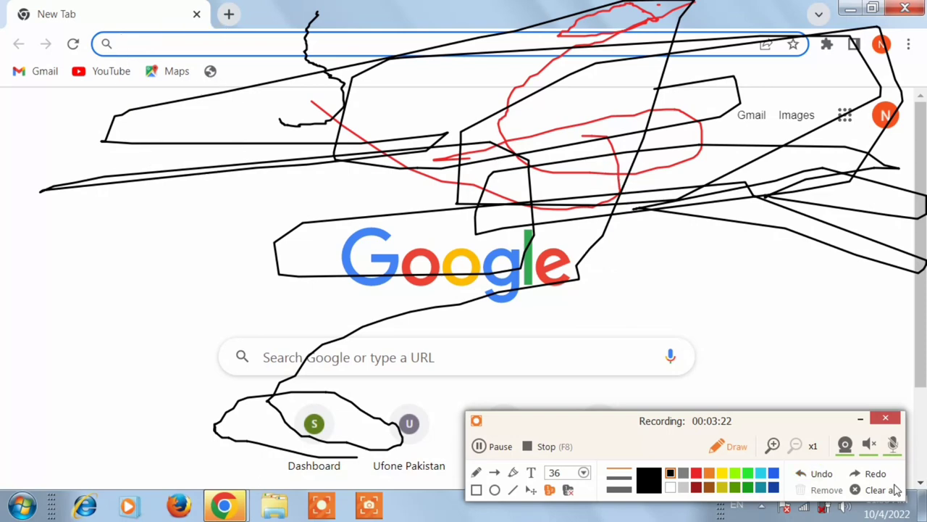
# Clear all remaining drawings from the screen and minimize the recorder's control panel
pyautogui.click(890, 489)
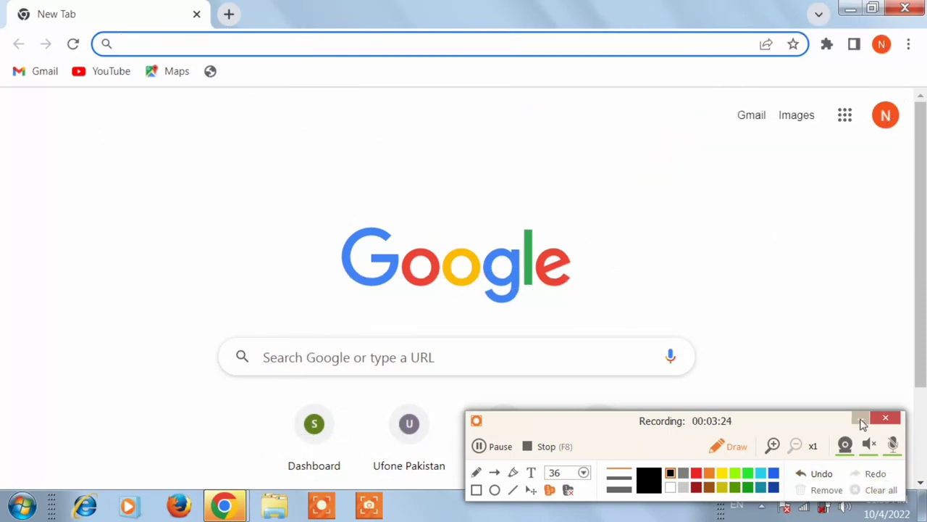
pyautogui.click(860, 419)
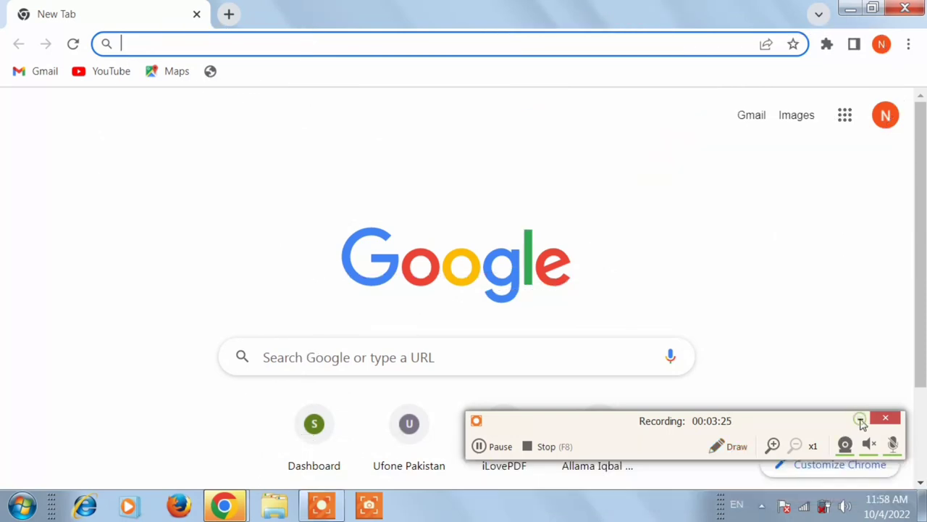
# Search Google for "ice cream screen recording" and open the "Record Screen for Free - Icecream Apps" result
pyautogui.click(266, 47)
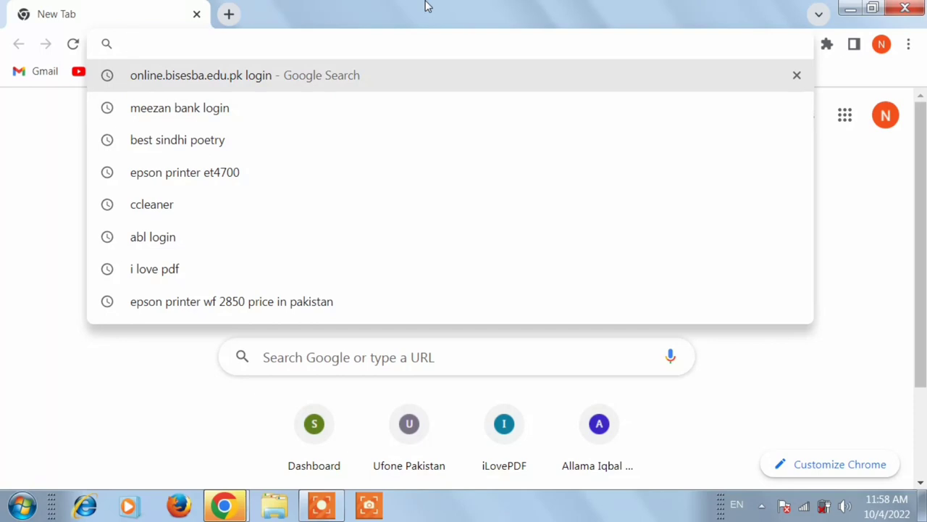
pyautogui.write('ice c')
pyautogui.write('ream ')
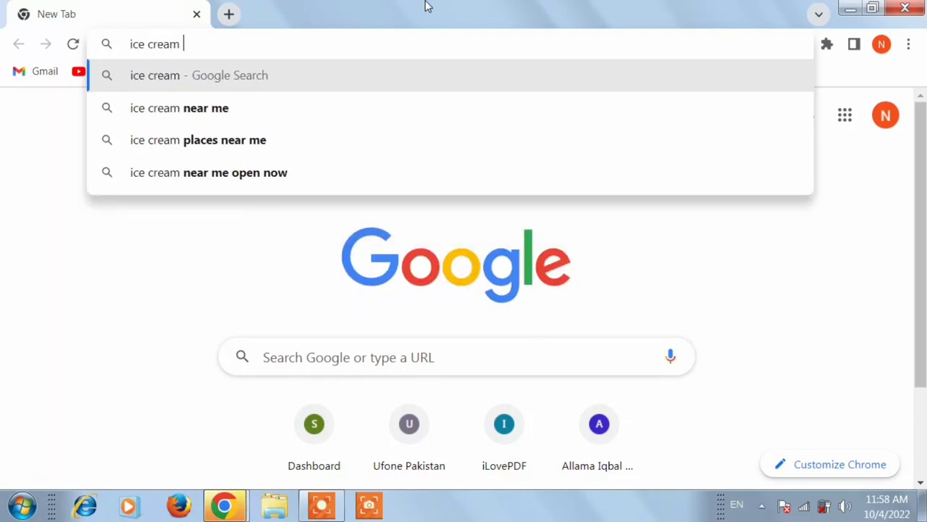
pyautogui.write('scr')
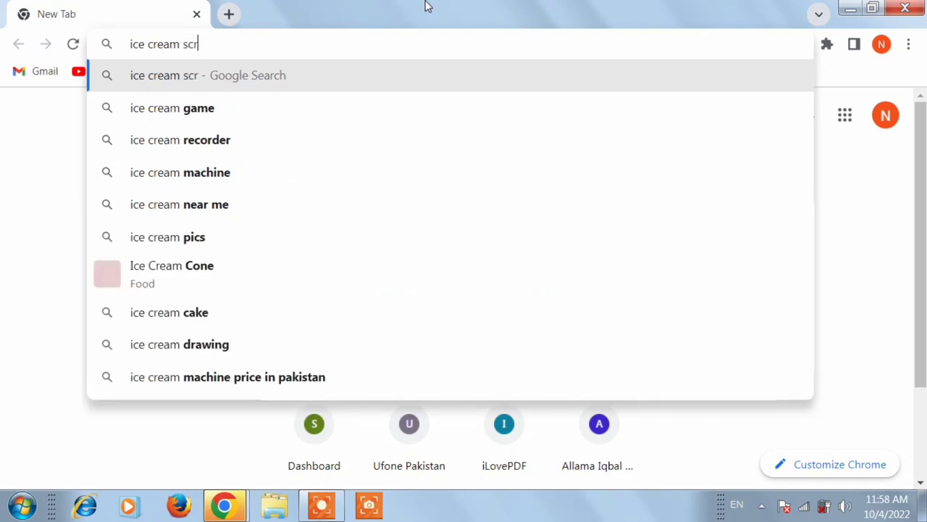
pyautogui.write('een re')
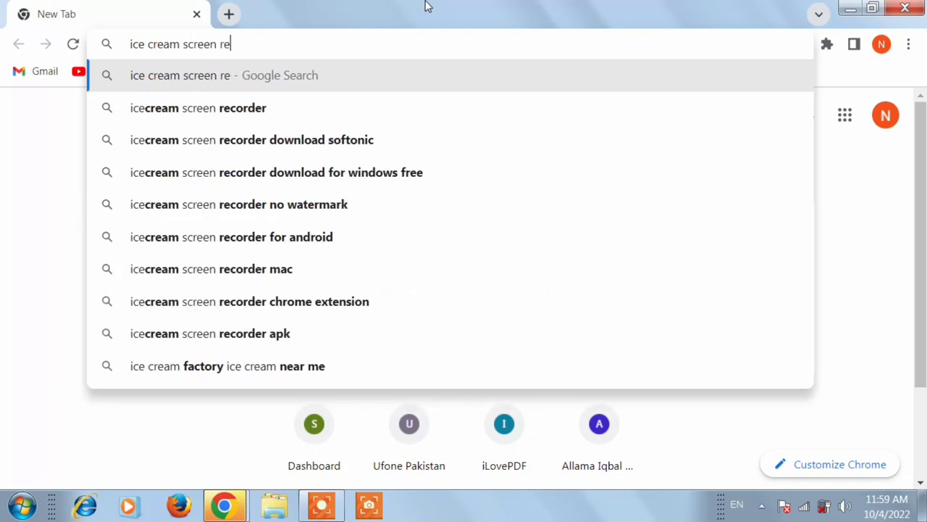
pyautogui.write('cording')
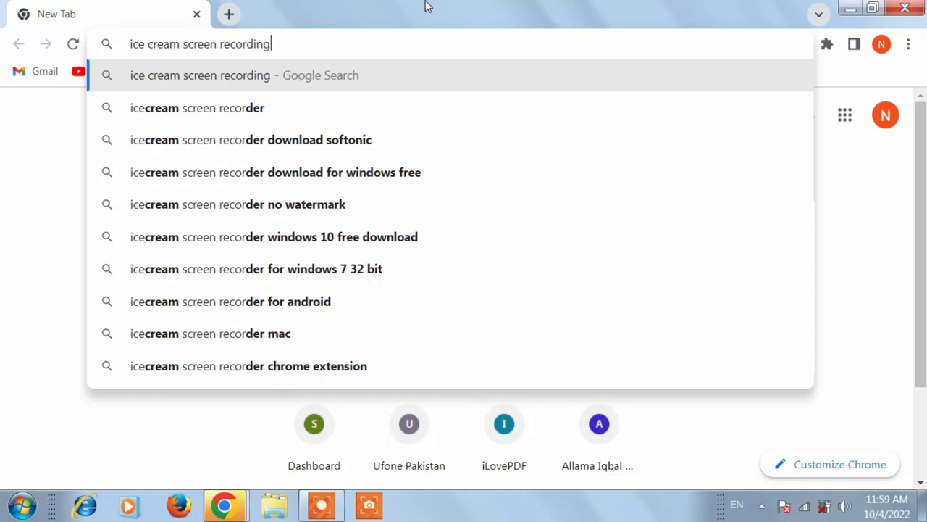
pyautogui.press('Return')
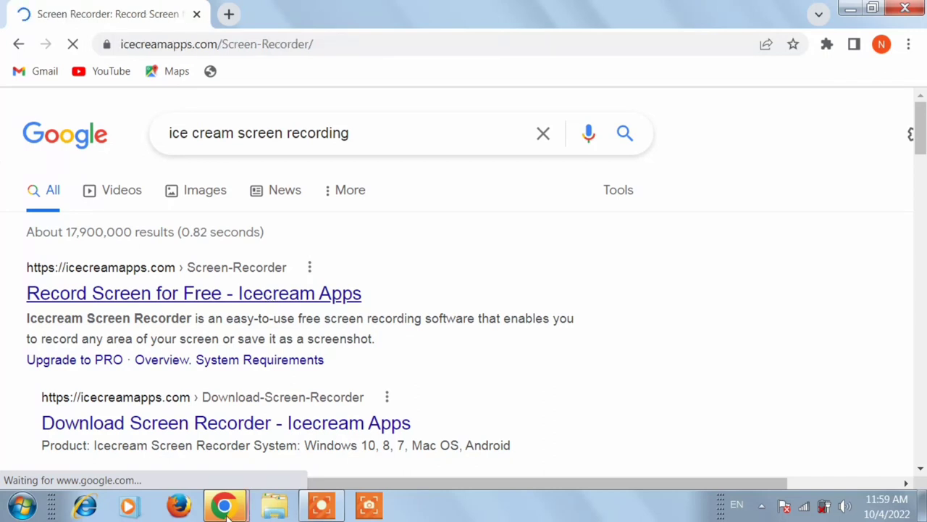
# Close the spare New Tab browser window and dismiss the CCleaner notification
pyautogui.moveTo(226, 510)
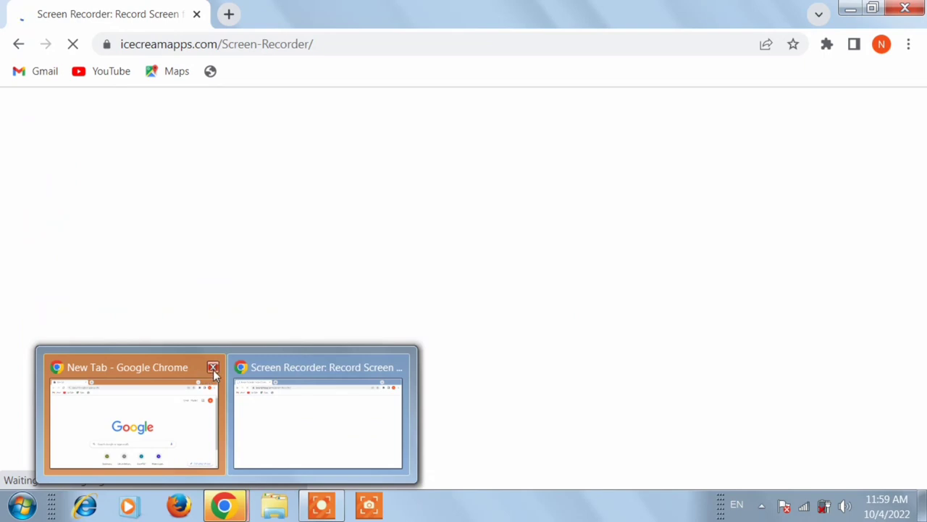
pyautogui.click(213, 368)
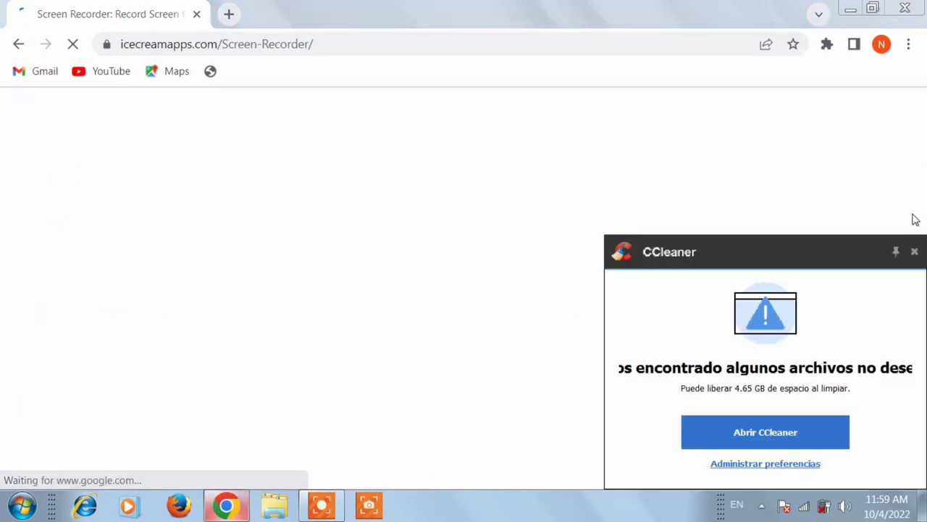
pyautogui.click(914, 252)
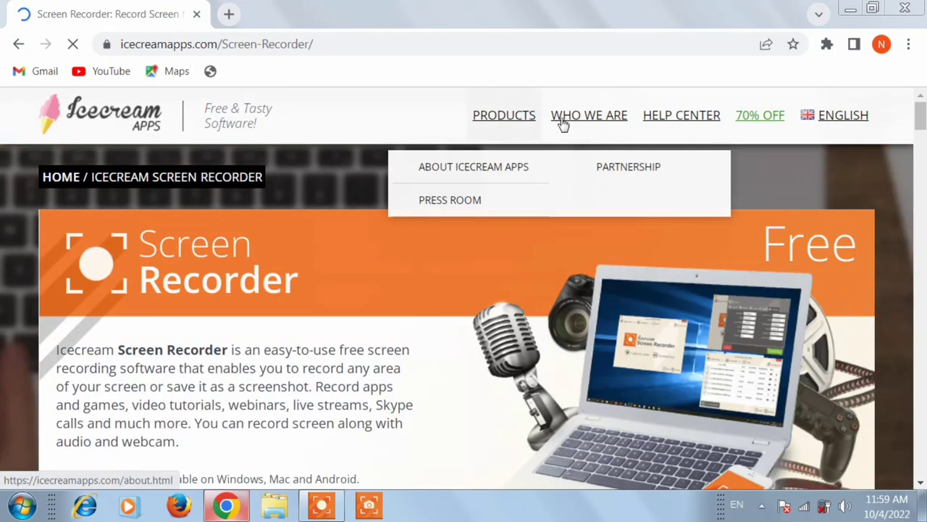
# Look through the Icecream Apps site's Products, Who We Are, Help Center, 70% Off and language entries
pyautogui.moveTo(512, 125)
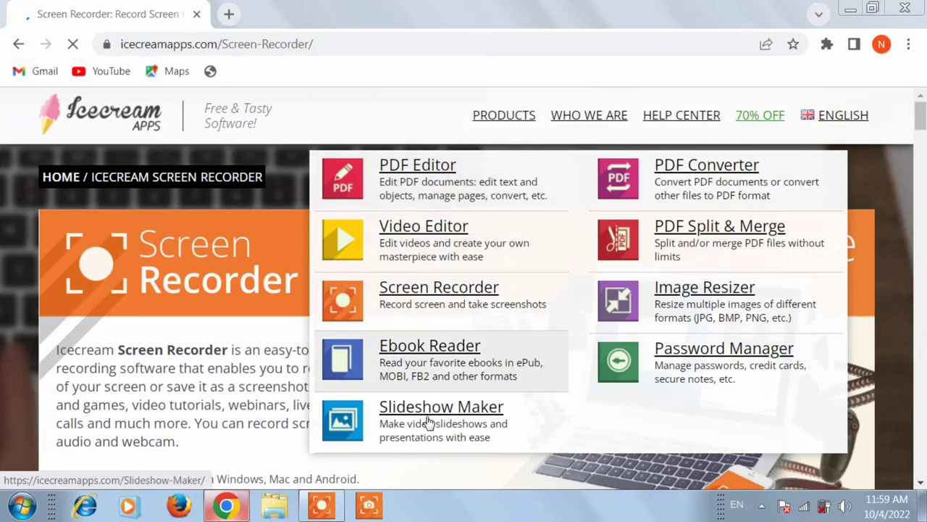
pyautogui.moveTo(589, 116)
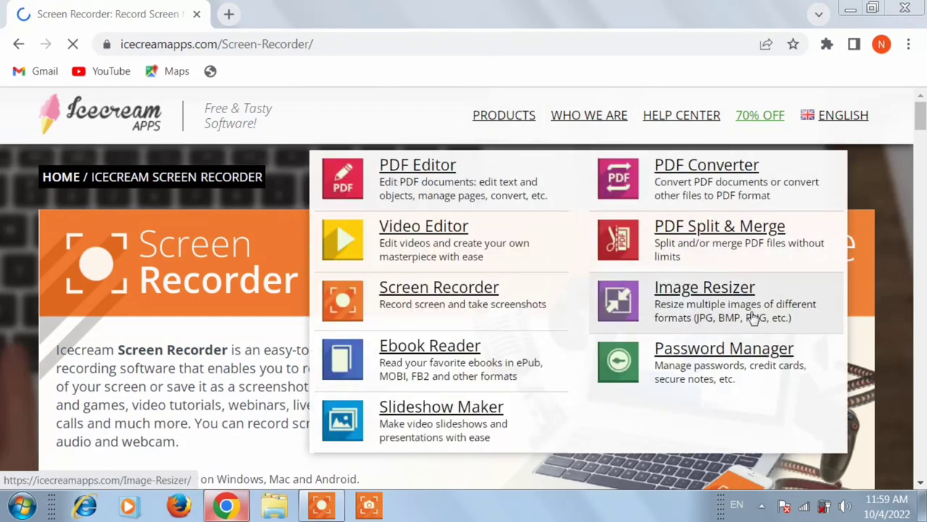
pyautogui.moveTo(555, 108)
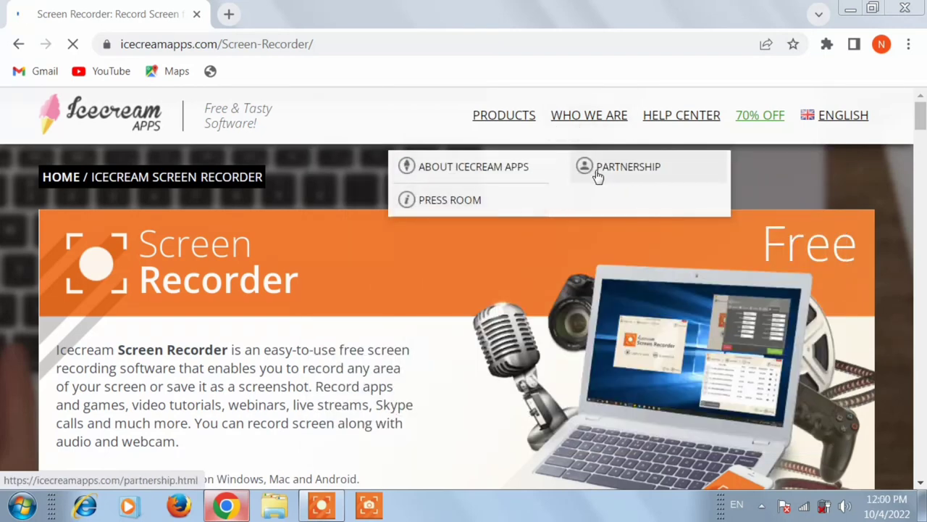
pyautogui.moveTo(670, 130)
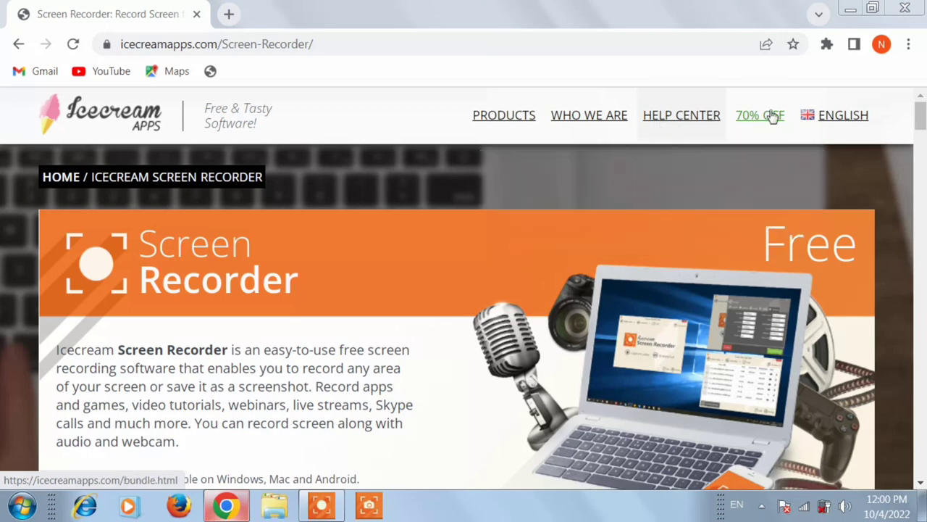
pyautogui.click(833, 118)
pyautogui.moveTo(842, 120)
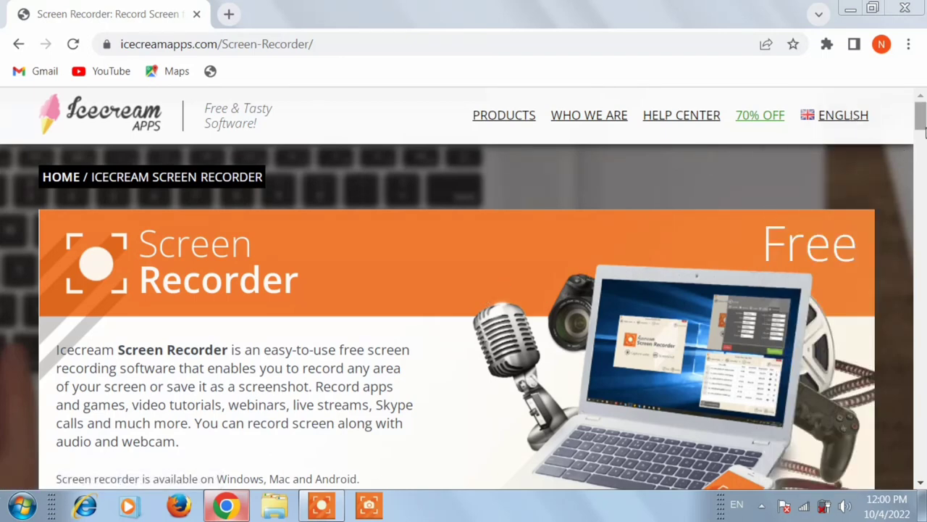
# Open the Upgrade to PRO page and review the free versus PRO comparison, payment methods and the 6 in 1 bundle offer
pyautogui.scroll(-2, 365, 290)
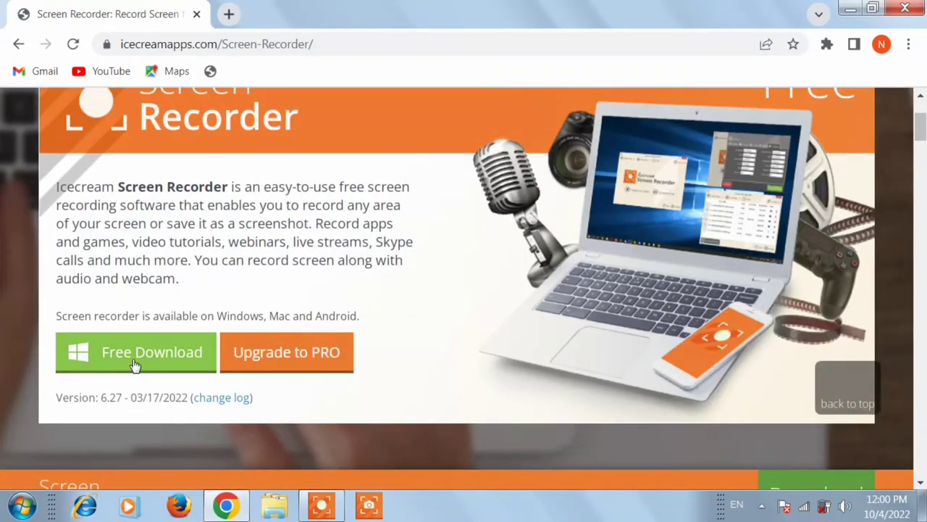
pyautogui.click(277, 351)
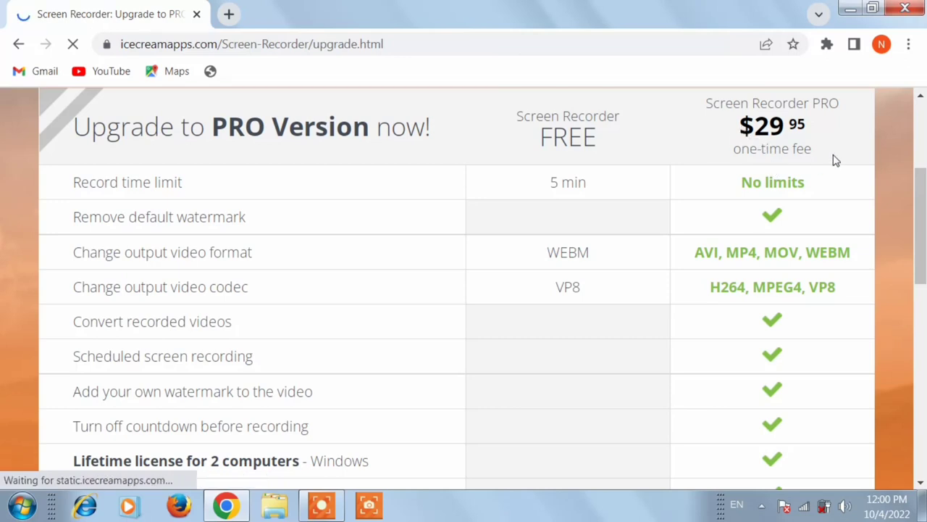
pyautogui.scroll(3, 660, 192)
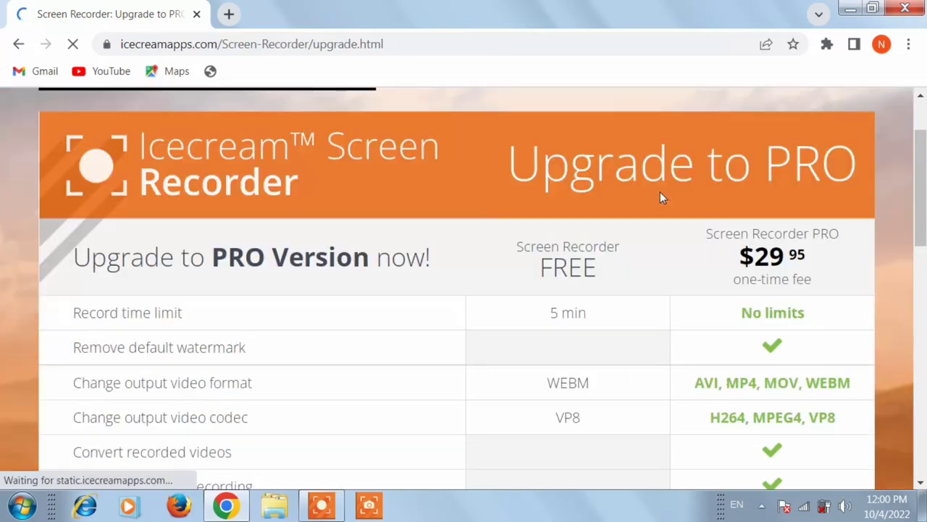
pyautogui.scroll(1, 660, 194)
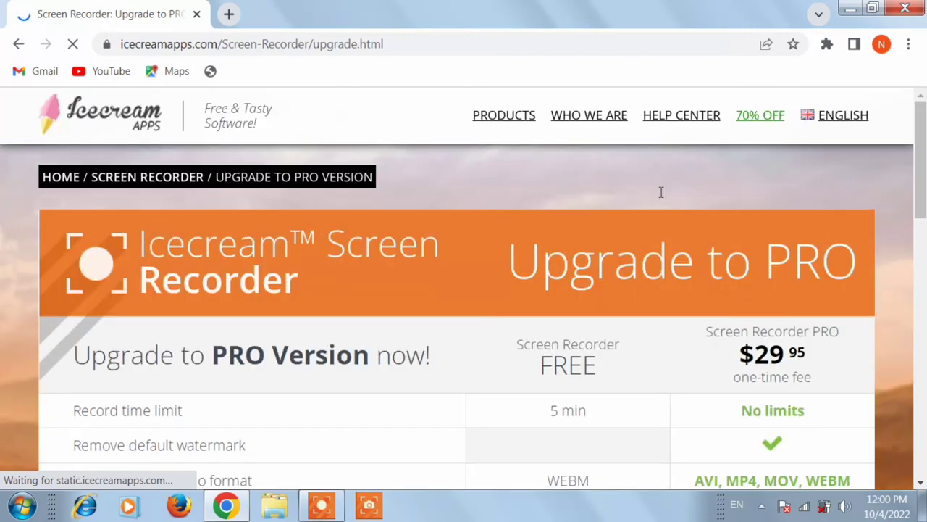
pyautogui.scroll(-4, 659, 203)
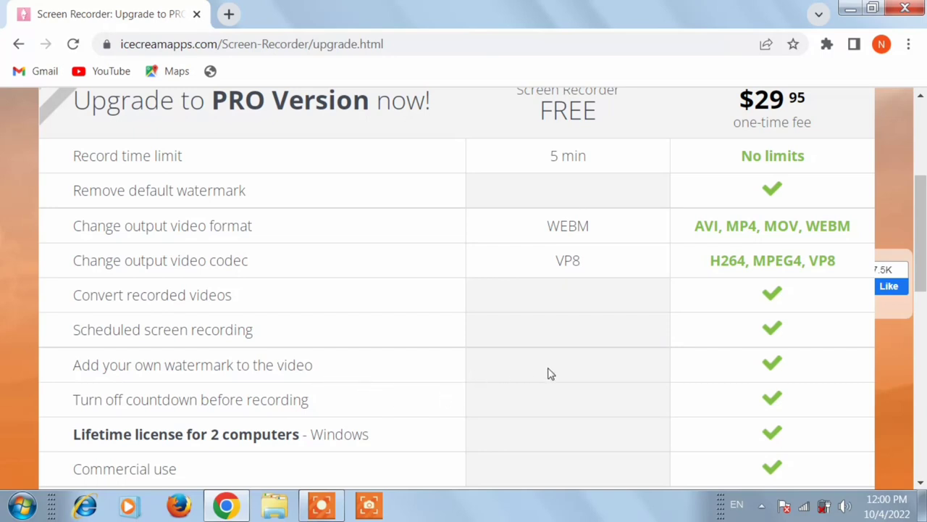
pyautogui.scroll(-1, 191, 348)
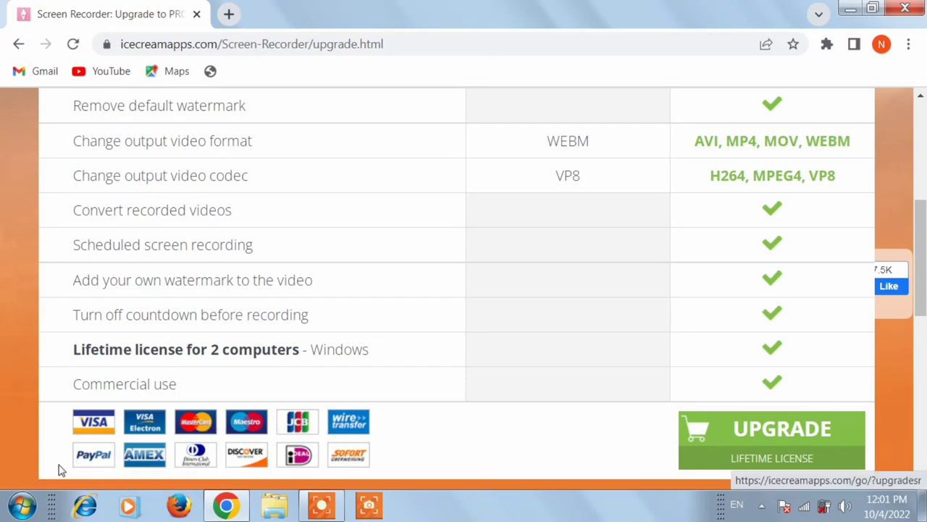
pyautogui.scroll(-7, 584, 449)
pyautogui.scroll(3, 580, 449)
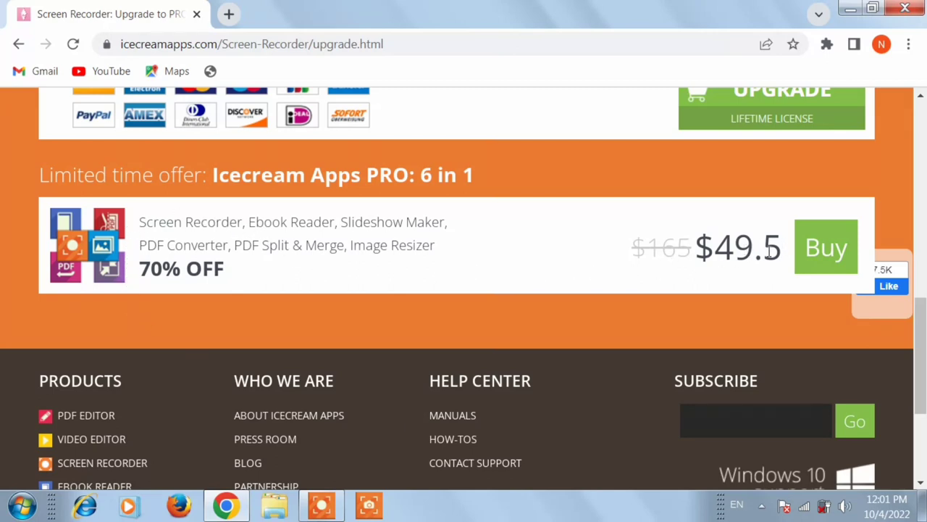
pyautogui.scroll(-3, 671, 300)
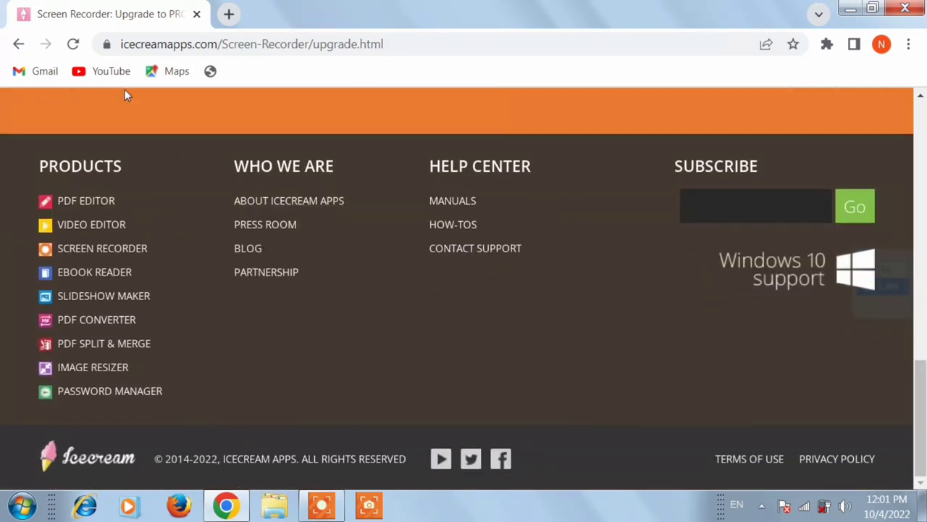
# Return to the Screen Recorder page, open its Free Download page and look over the product details, languages and footer
pyautogui.click(19, 44)
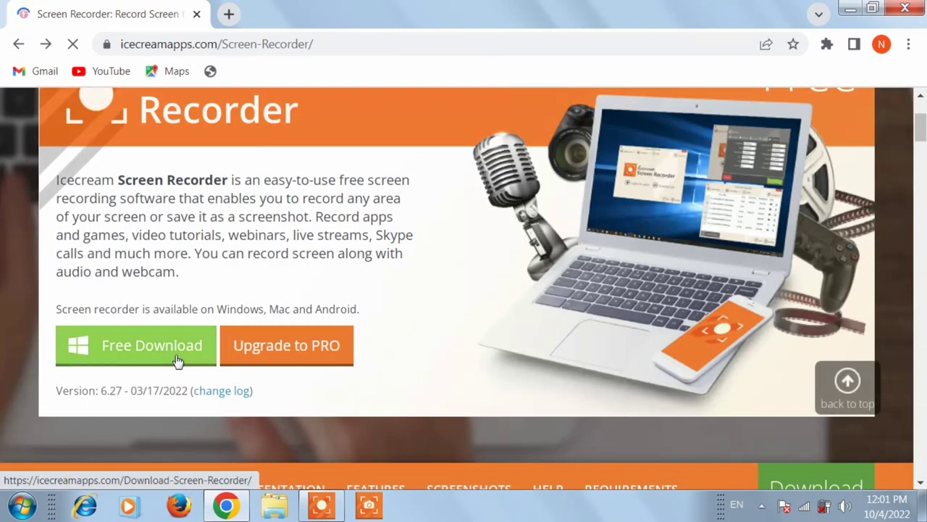
pyautogui.click(177, 361)
pyautogui.scroll(-1, 217, 377)
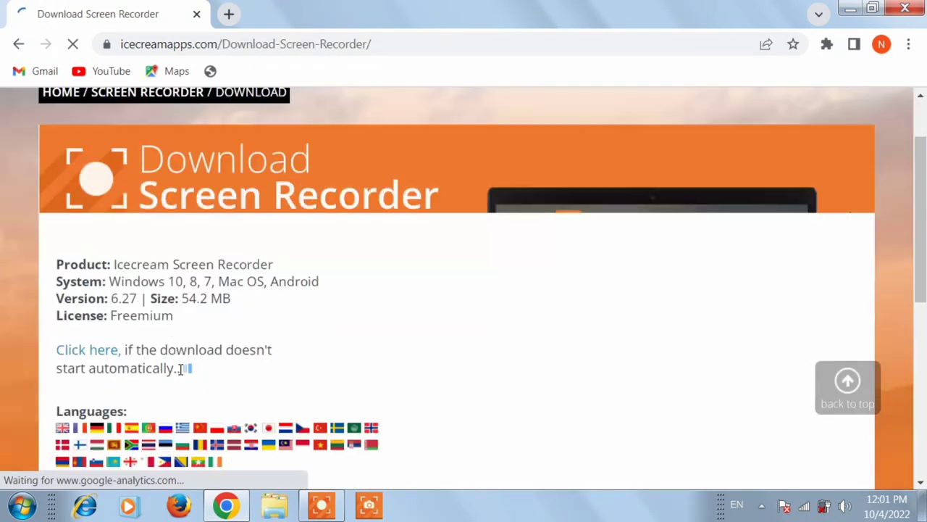
pyautogui.scroll(-1, 182, 370)
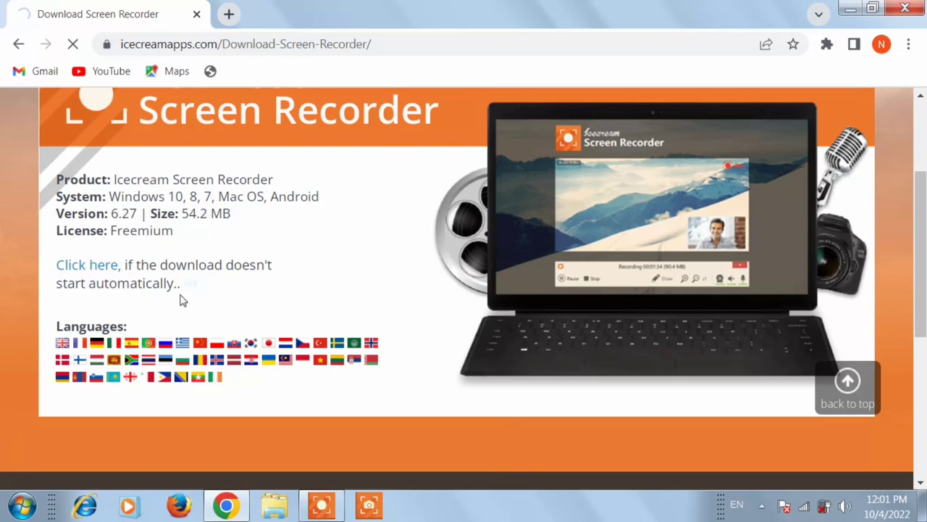
pyautogui.scroll(-5, 317, 405)
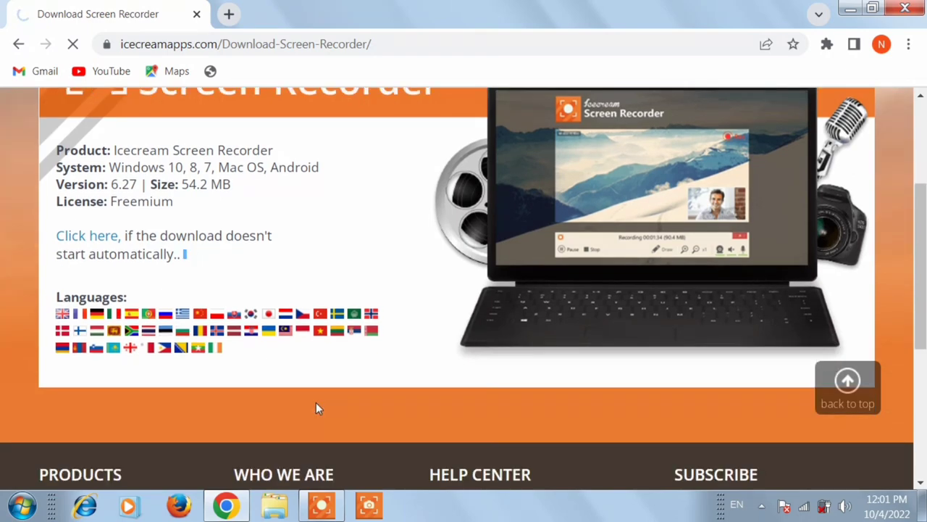
pyautogui.scroll(5, 583, 438)
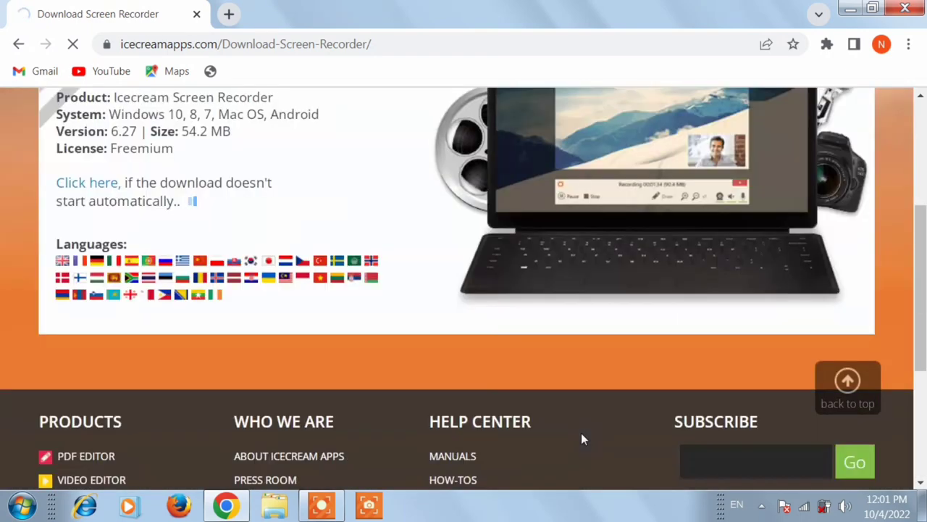
pyautogui.scroll(-5, 583, 438)
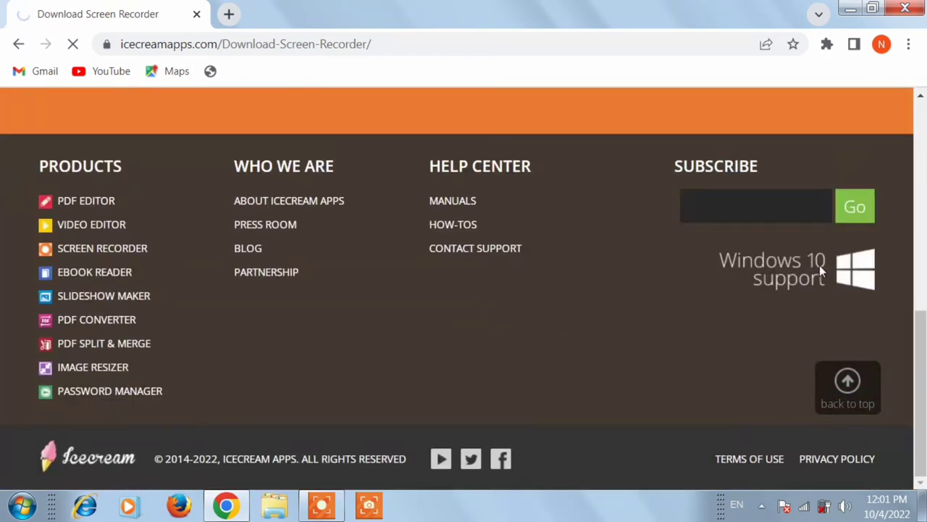
pyautogui.scroll(6, 621, 283)
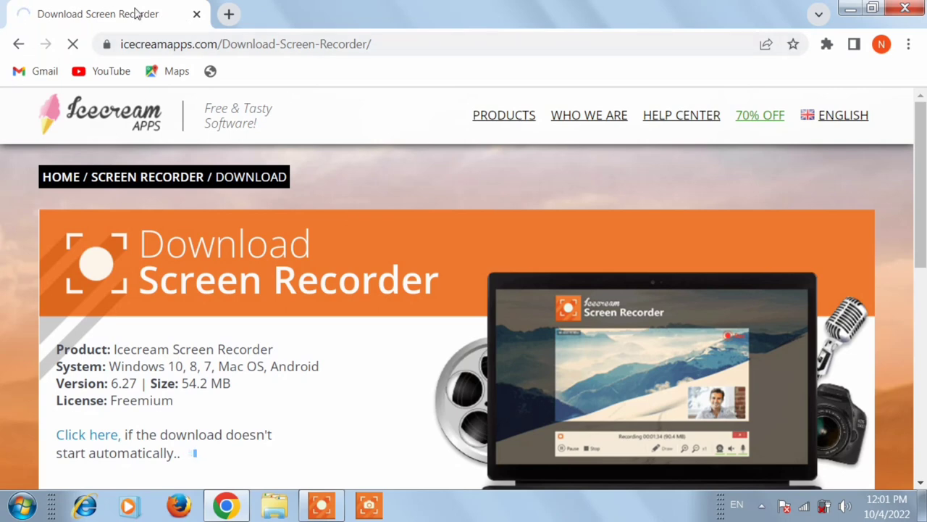
# Return to the Screen Recorder page and read through the main features, from Record screen to Share
pyautogui.click(20, 45)
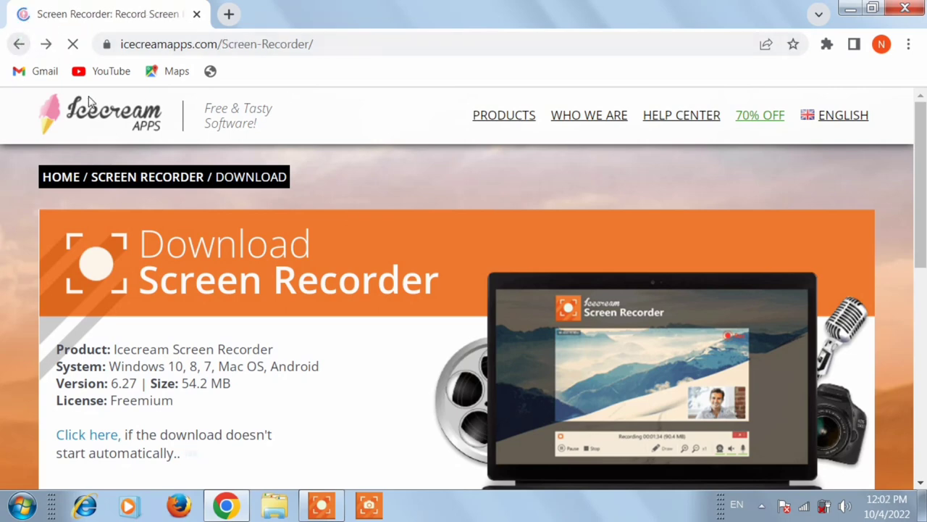
pyautogui.scroll(-5, 529, 366)
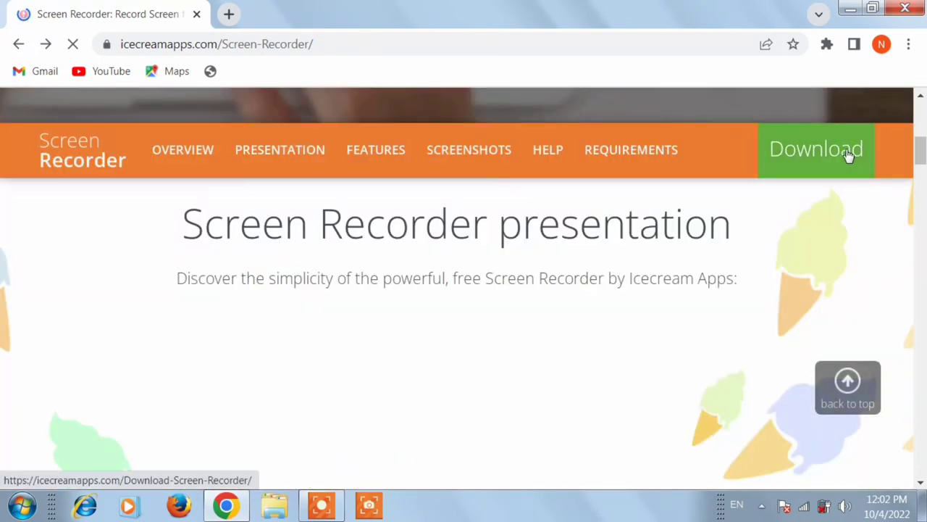
pyautogui.scroll(-5, 619, 269)
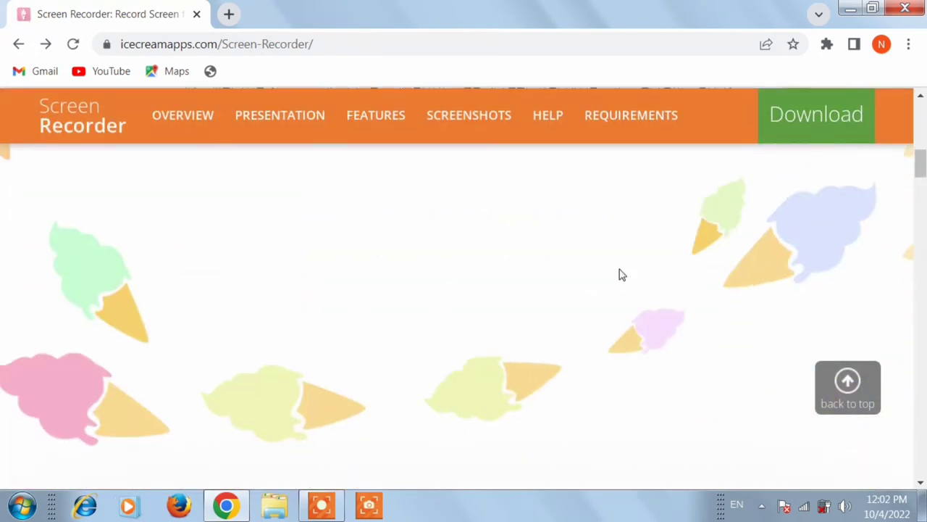
pyautogui.scroll(-5, 619, 267)
pyautogui.scroll(3, 619, 271)
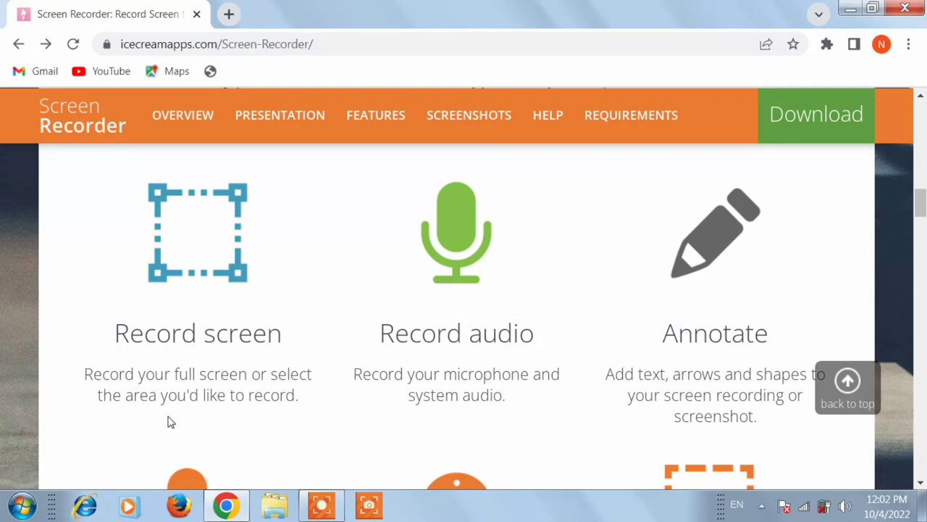
pyautogui.scroll(-4, 575, 433)
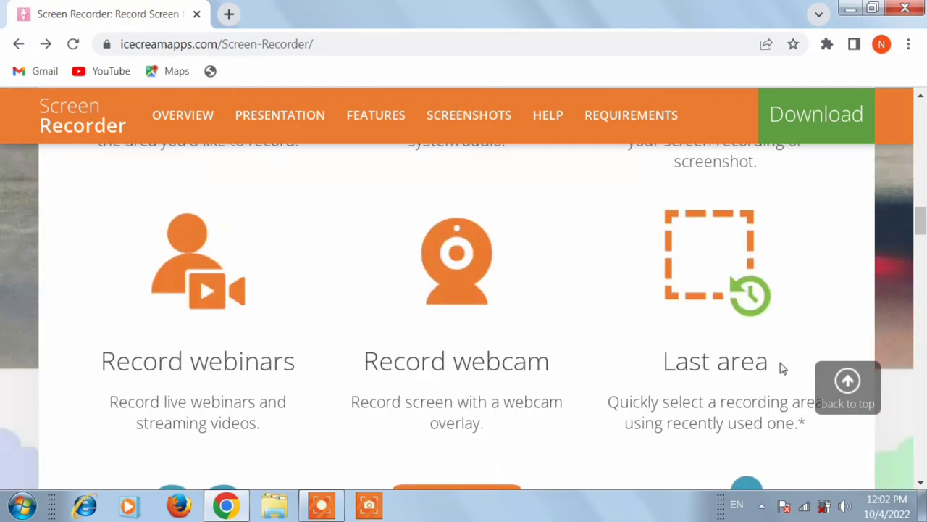
pyautogui.scroll(-3, 452, 460)
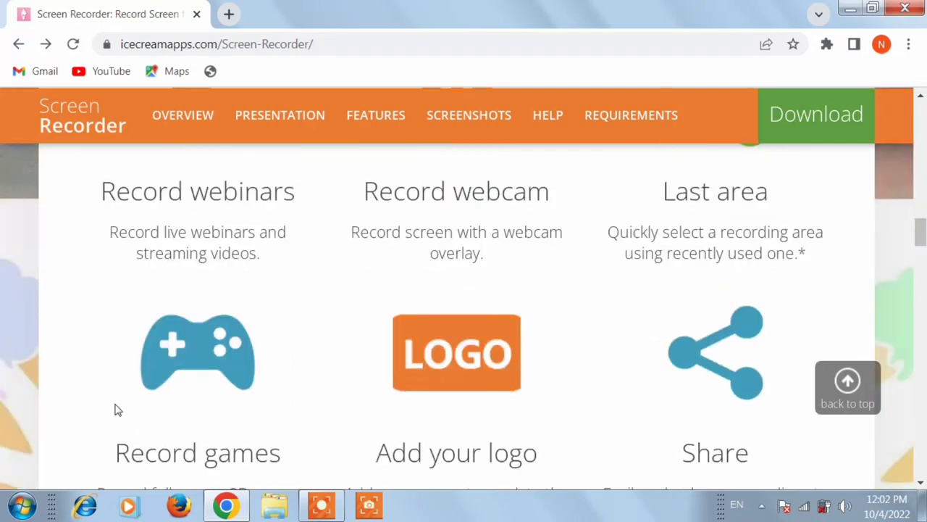
# Review the additional features and Screenshots sections, dismissing the Windows color scheme prompt, and minimize the browser
pyautogui.scroll(-7, 681, 473)
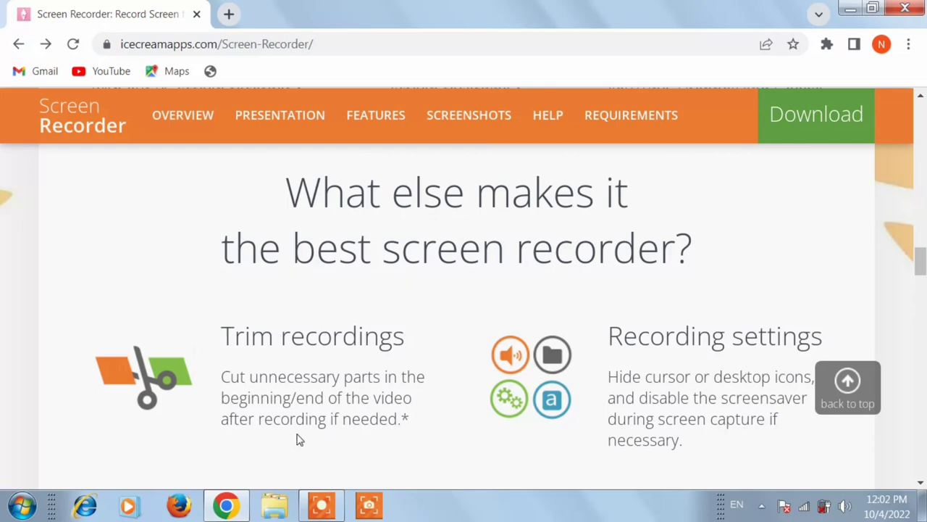
pyautogui.scroll(-3, 299, 439)
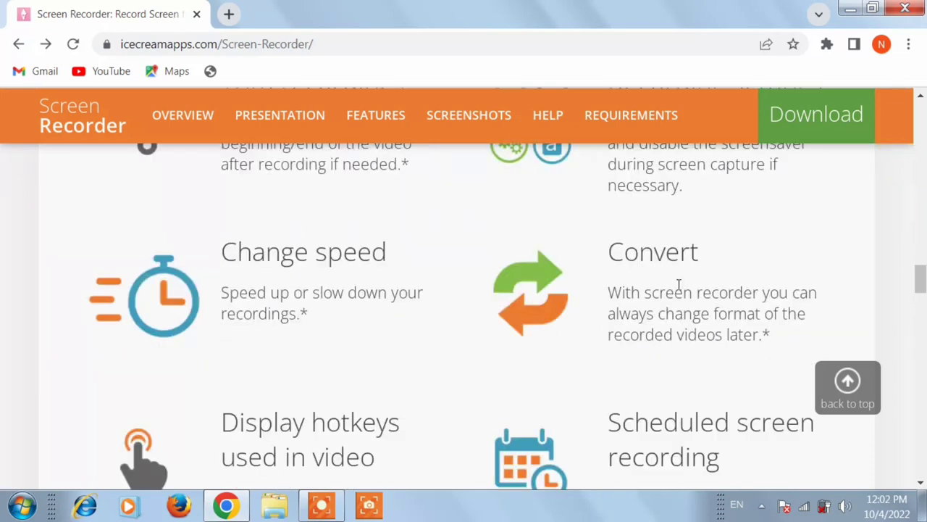
pyautogui.scroll(-2, 324, 448)
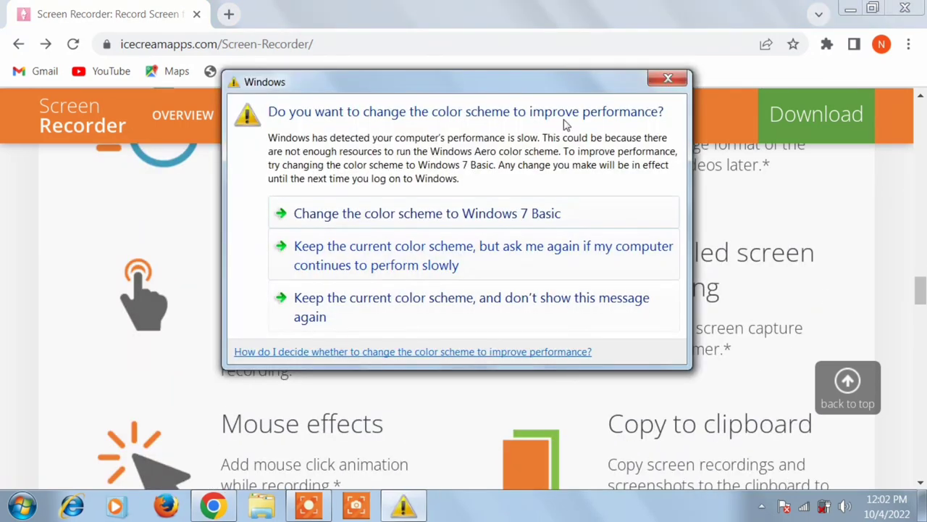
pyautogui.click(668, 78)
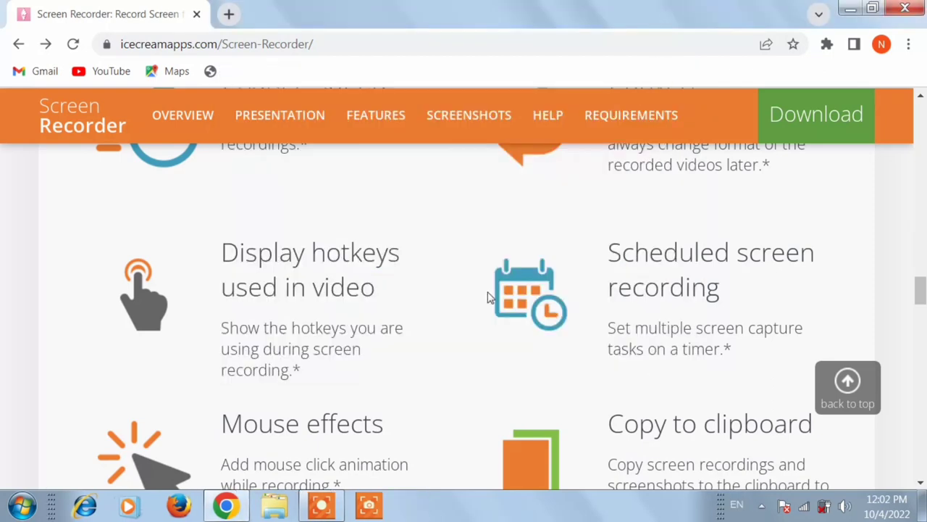
pyautogui.scroll(-1, 461, 389)
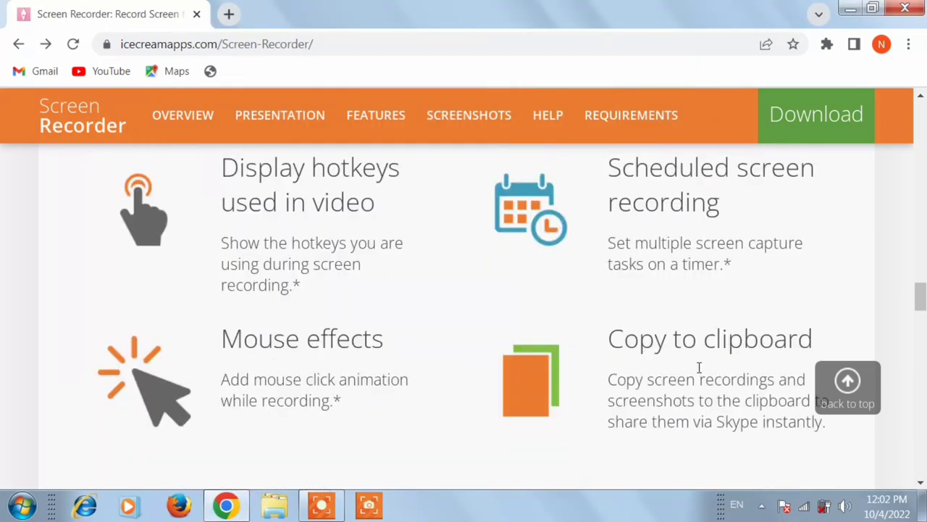
pyautogui.scroll(-3, 456, 409)
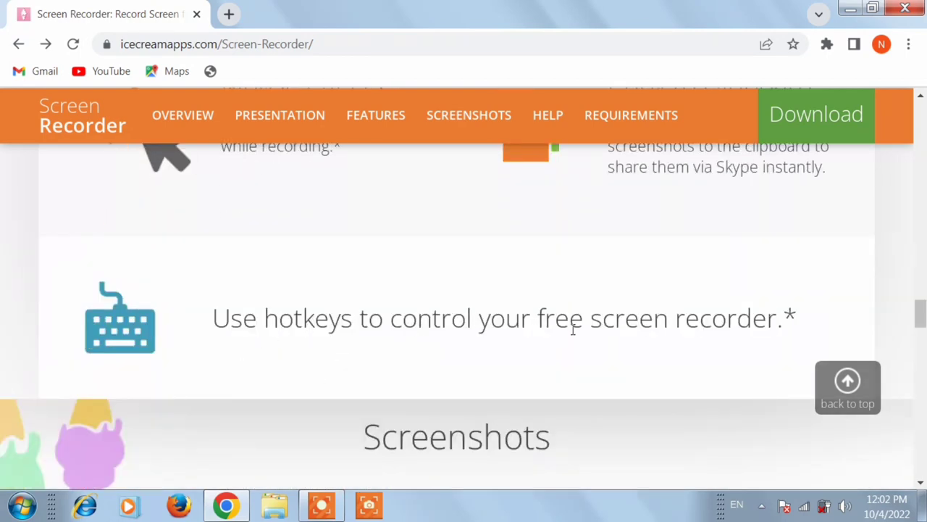
pyautogui.scroll(-3, 555, 362)
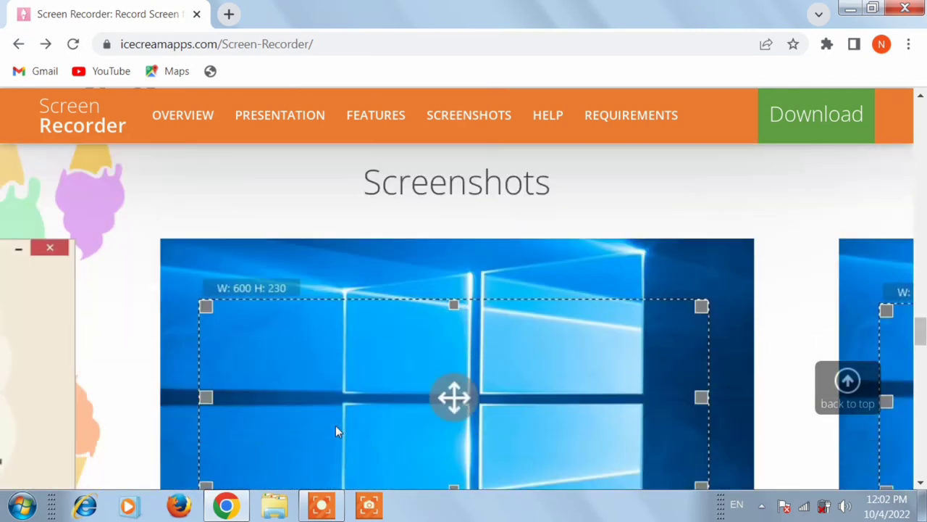
pyautogui.scroll(-1, 361, 437)
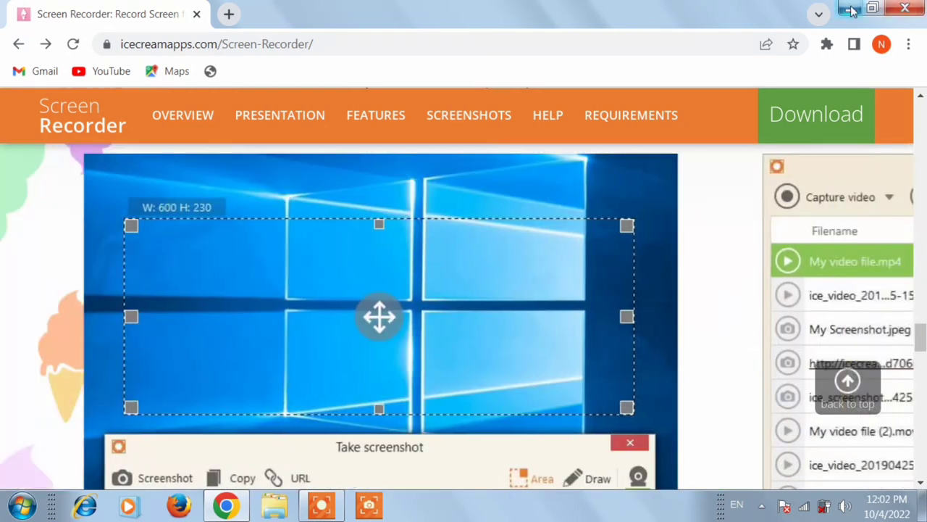
pyautogui.click(906, 7)
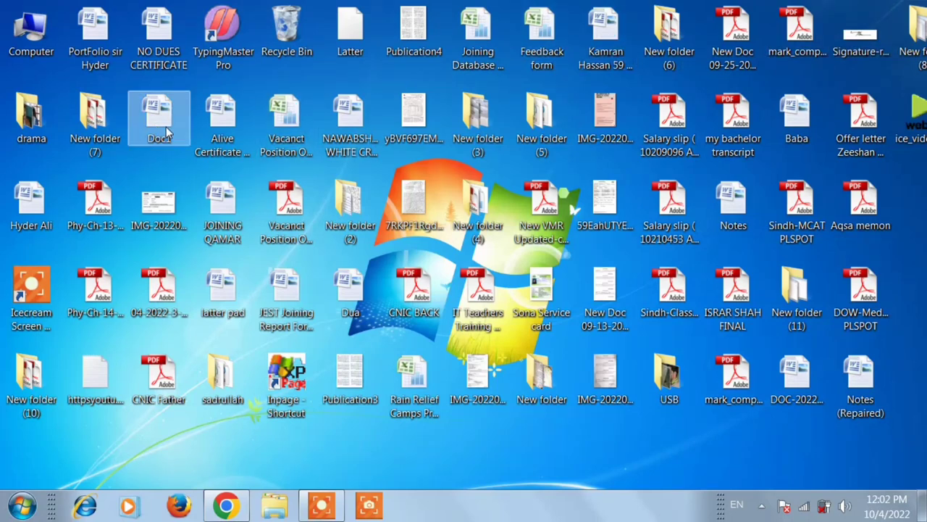
# Take a screenshot of a 45x45 custom area of the desktop and save it as 25
pyautogui.click(386, 510)
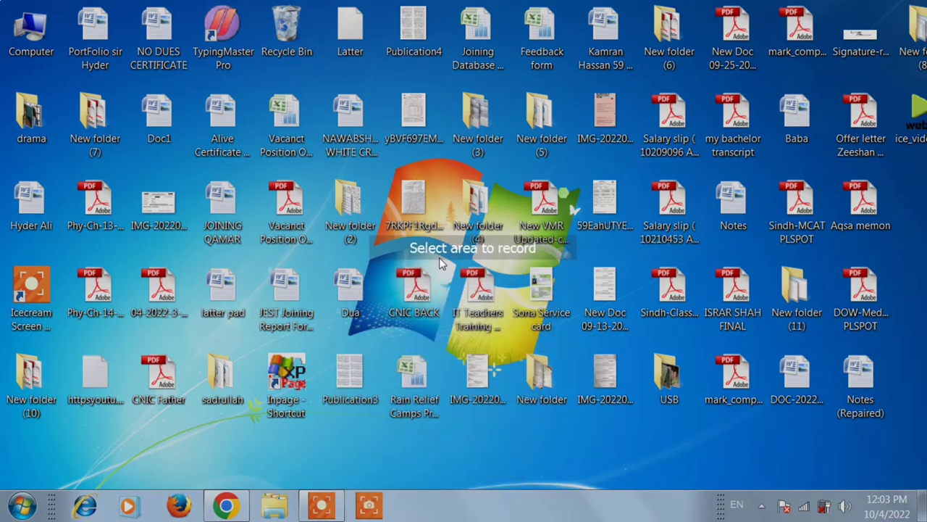
pyautogui.click(439, 265)
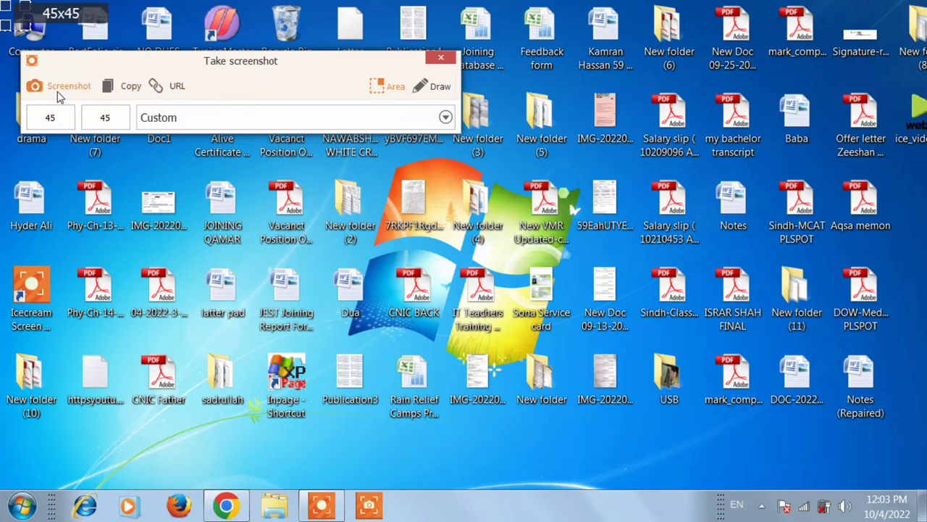
pyautogui.click(446, 117)
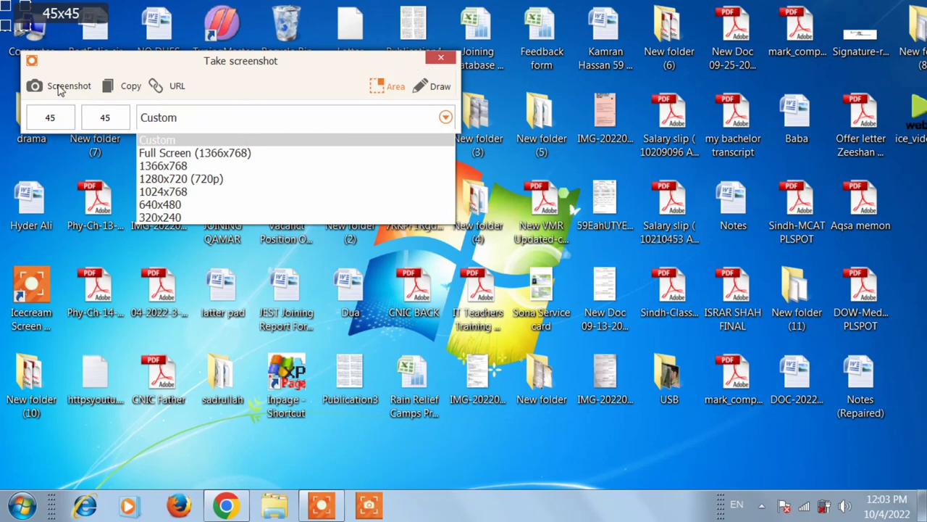
pyautogui.click(61, 88)
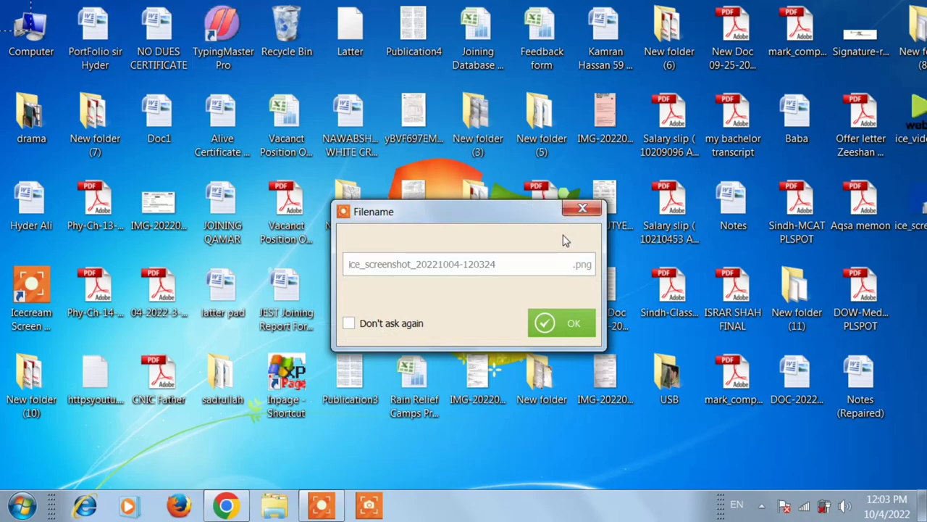
pyautogui.write('25')
pyautogui.press('Return')
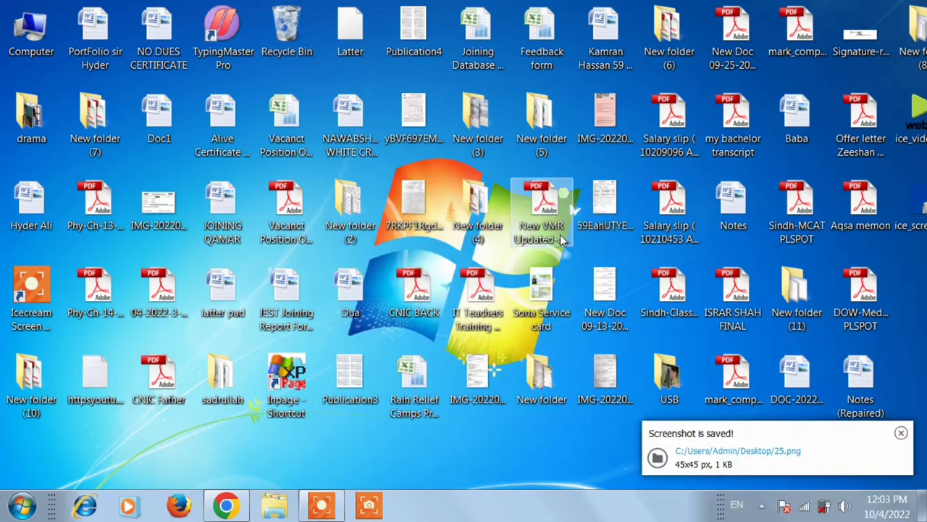
# Open the saved screenshot 25 from the desktop, enlarge it to 800% and close the picture viewer
pyautogui.doubleClick(918, 217)
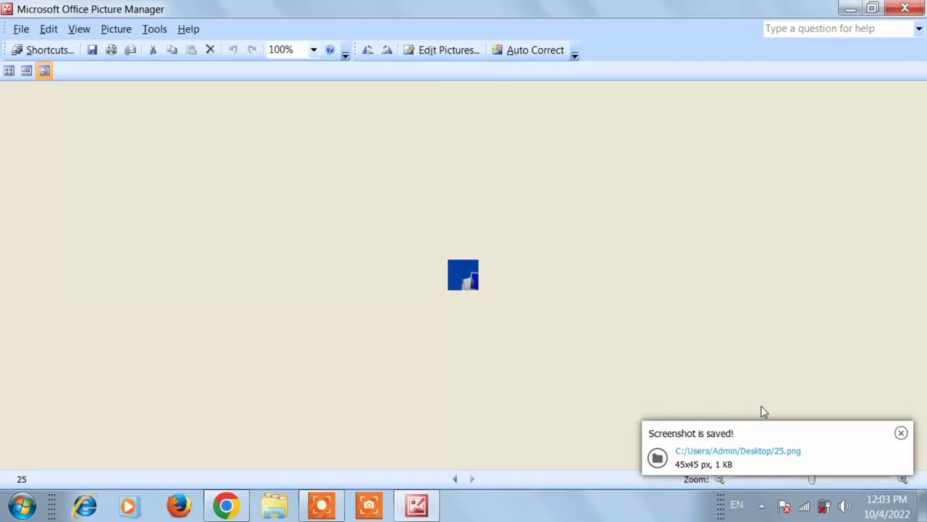
pyautogui.moveTo(862, 481); pyautogui.dragTo(887, 481)
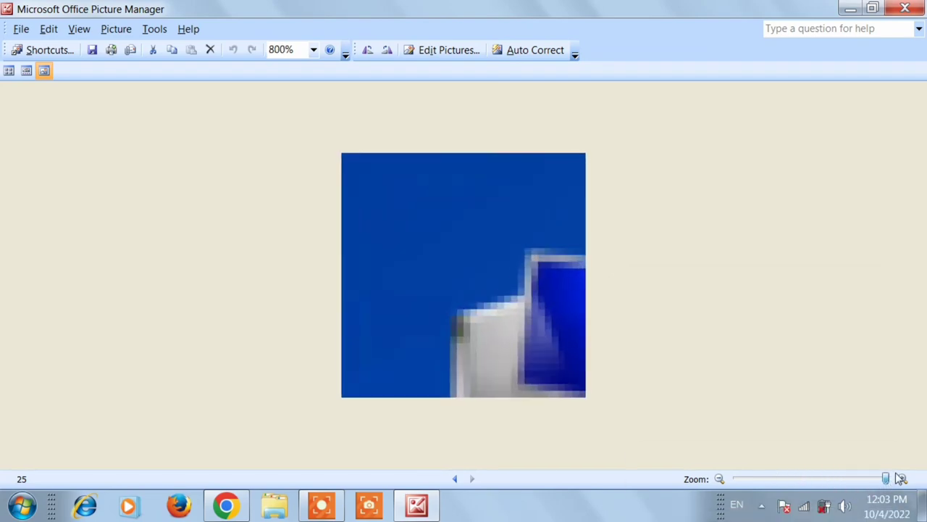
pyautogui.click(904, 8)
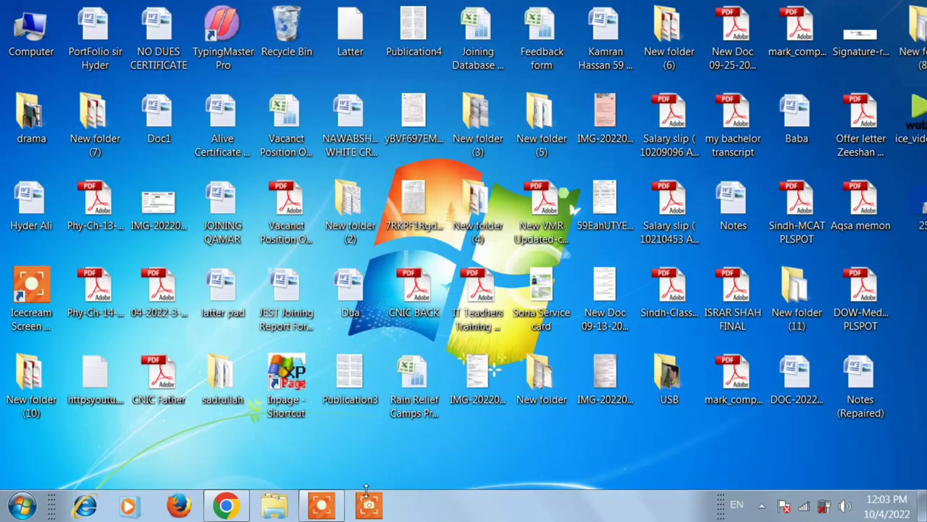
# Start another screenshot, move the Take screenshot window aside and set the capture area to Full Screen (1366x768)
pyautogui.click(382, 509)
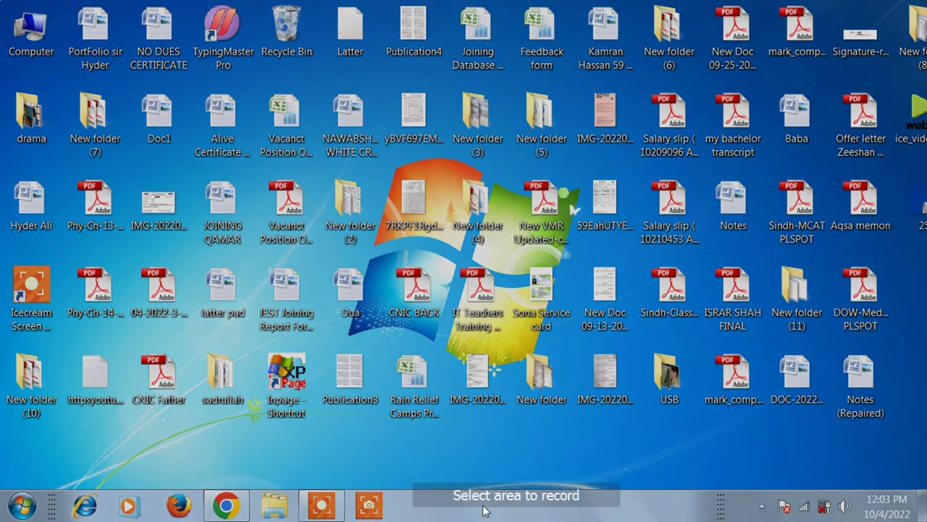
pyautogui.click(430, 365)
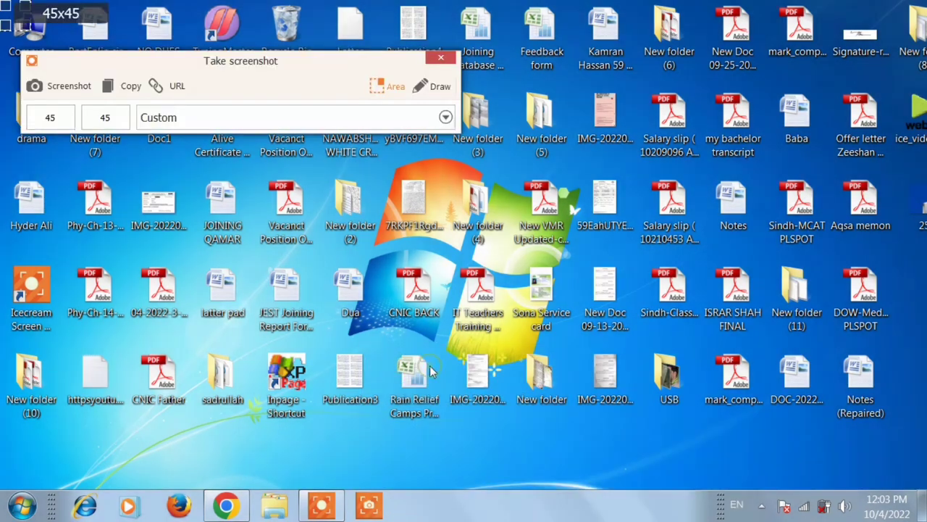
pyautogui.moveTo(301, 65); pyautogui.dragTo(714, 211)
pyautogui.click(857, 264)
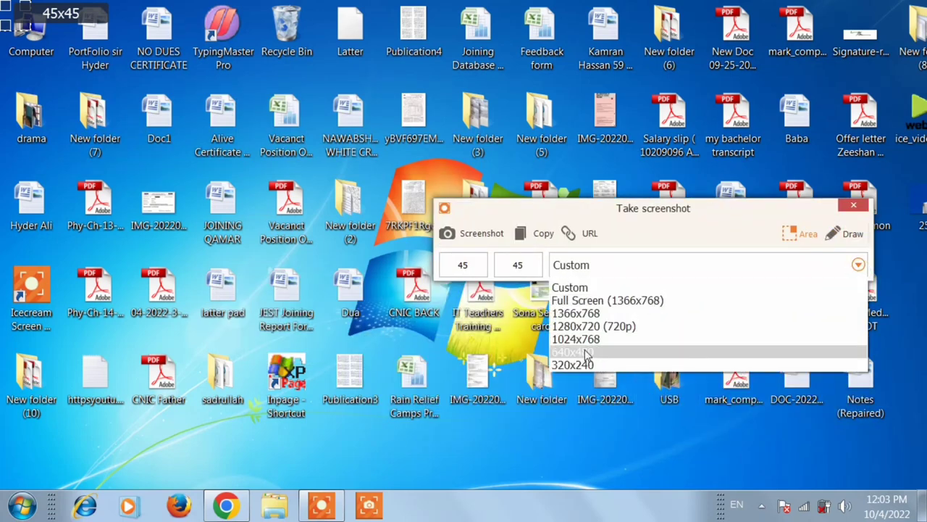
pyautogui.click(597, 301)
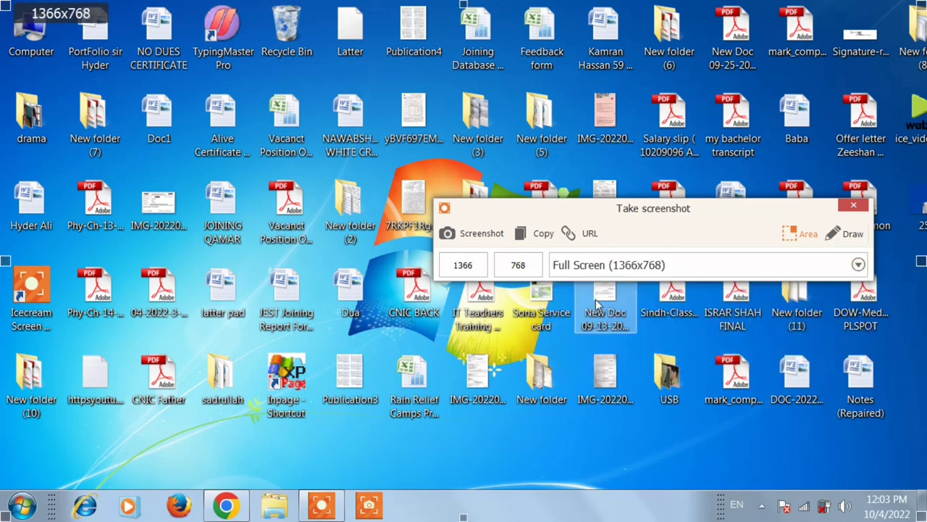
# Capture the full screen, save it as 79, view the picture with the notification moved aside, and minimize the viewer
pyautogui.click(465, 238)
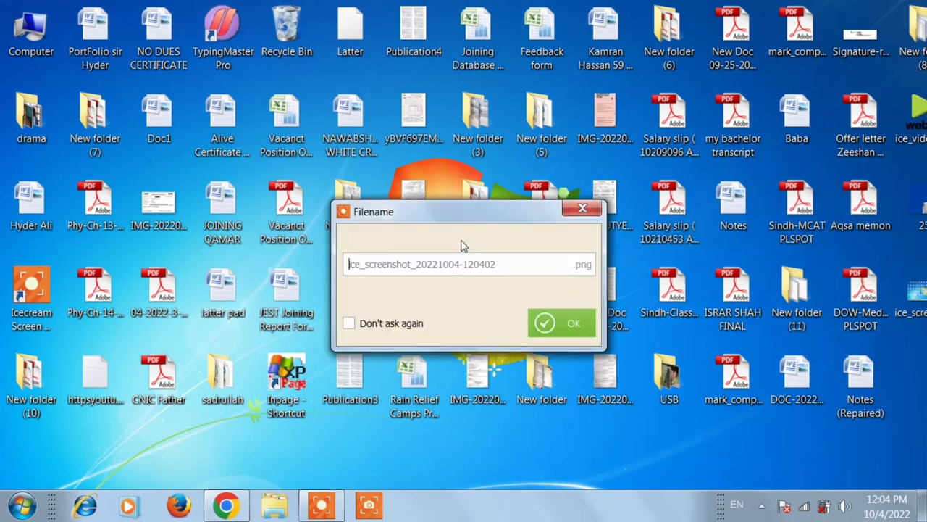
pyautogui.write('79')
pyautogui.press('Return')
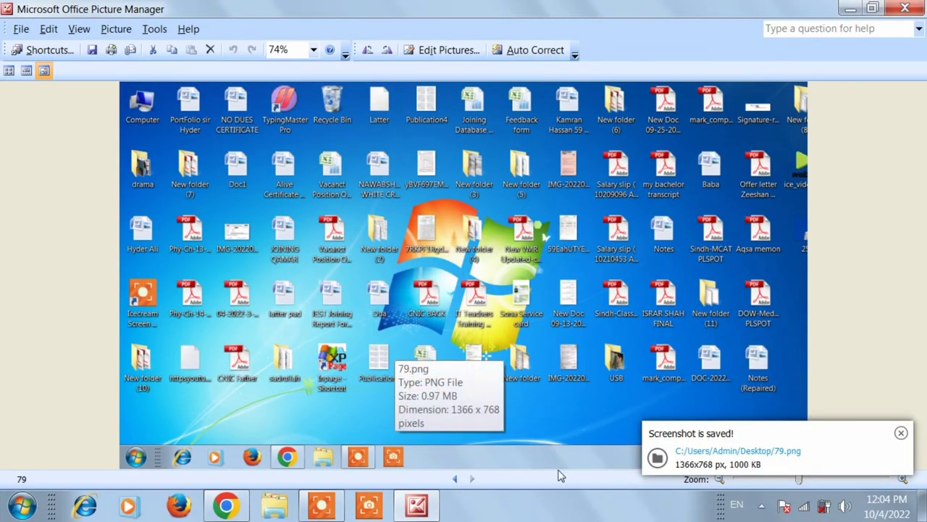
pyautogui.moveTo(761, 439); pyautogui.dragTo(245, 6)
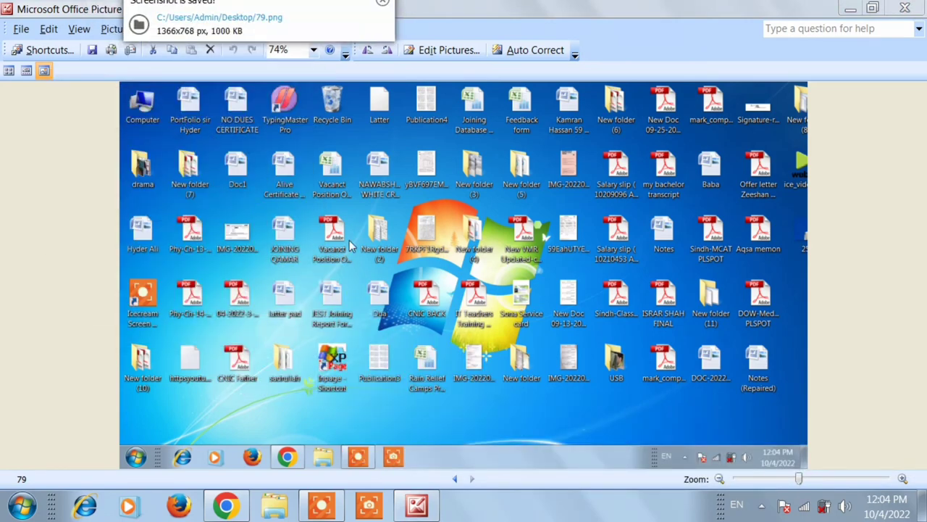
pyautogui.click(850, 8)
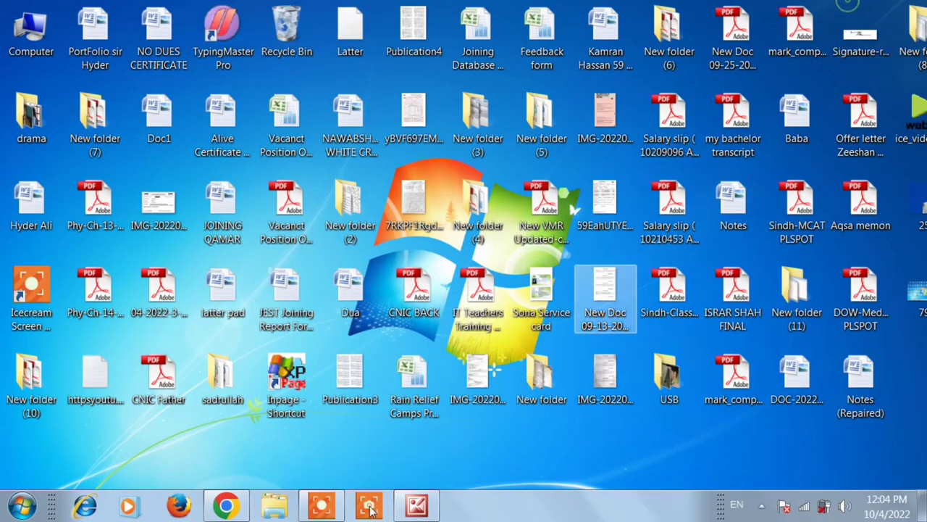
# Bring back the Screen Recorder web page, review its how-to links, system requirements and footer, and minimize the browser
pyautogui.click(231, 501)
pyautogui.scroll(-4, 436, 384)
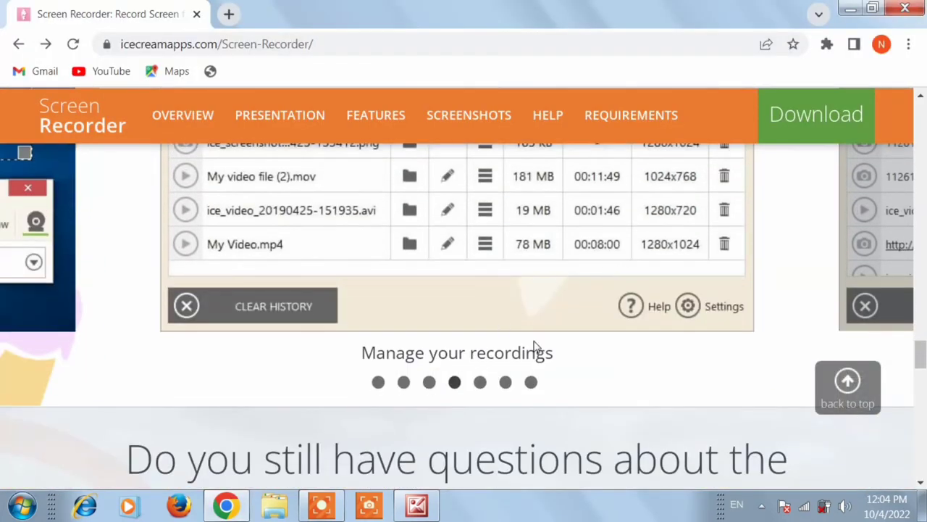
pyautogui.scroll(-5, 534, 345)
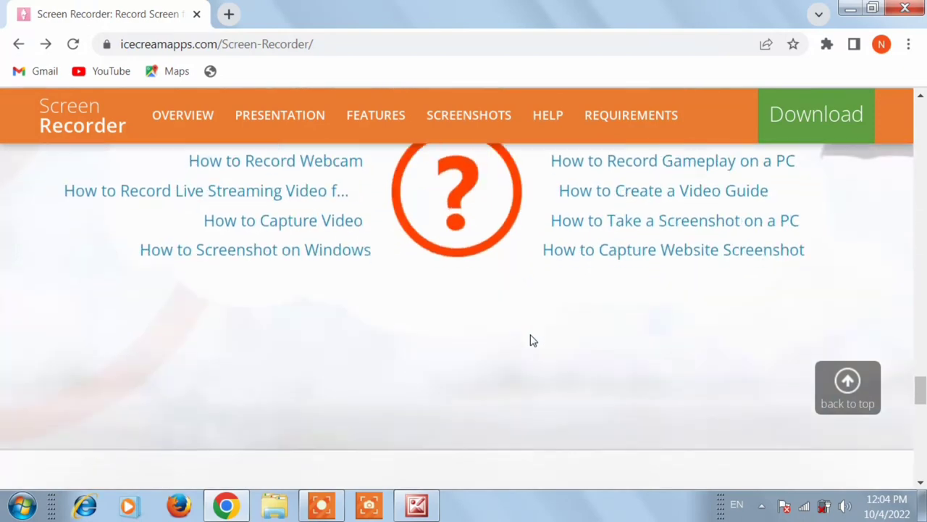
pyautogui.scroll(-5, 534, 340)
pyautogui.scroll(1, 345, 326)
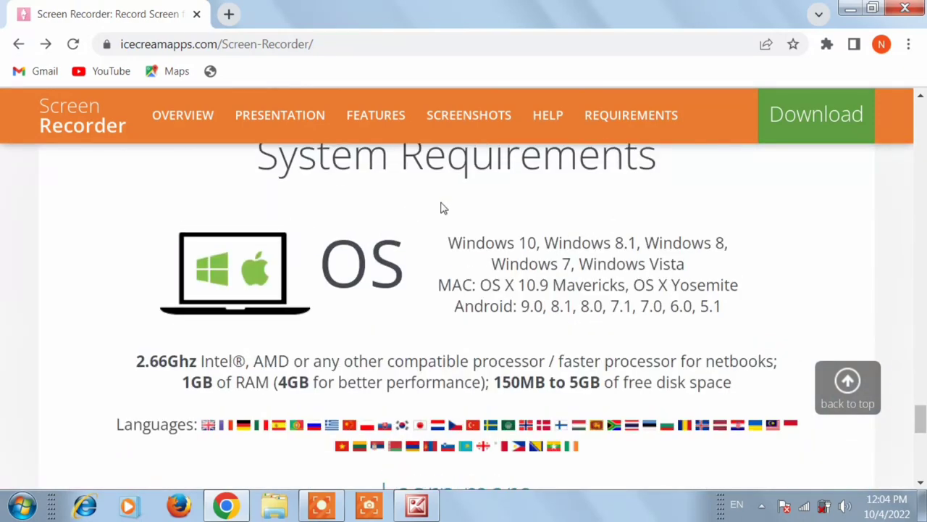
pyautogui.scroll(-10, 617, 298)
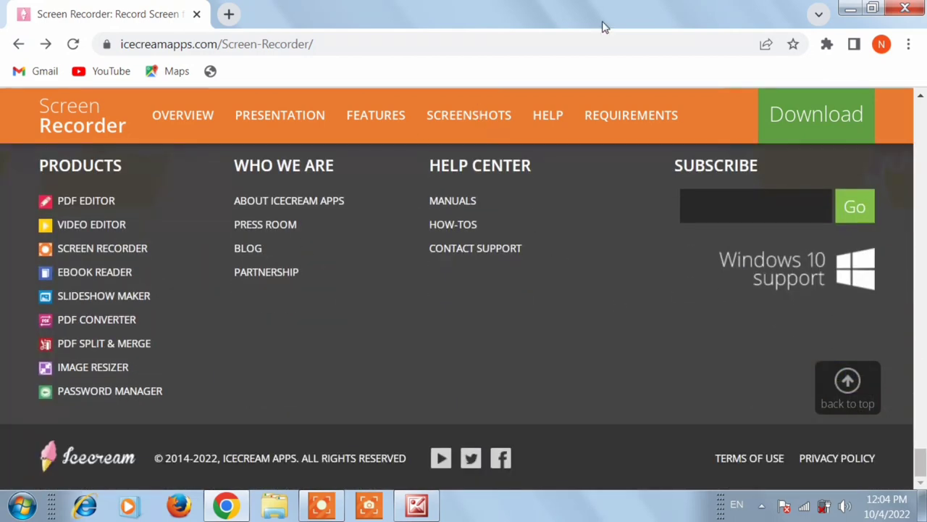
pyautogui.click(850, 8)
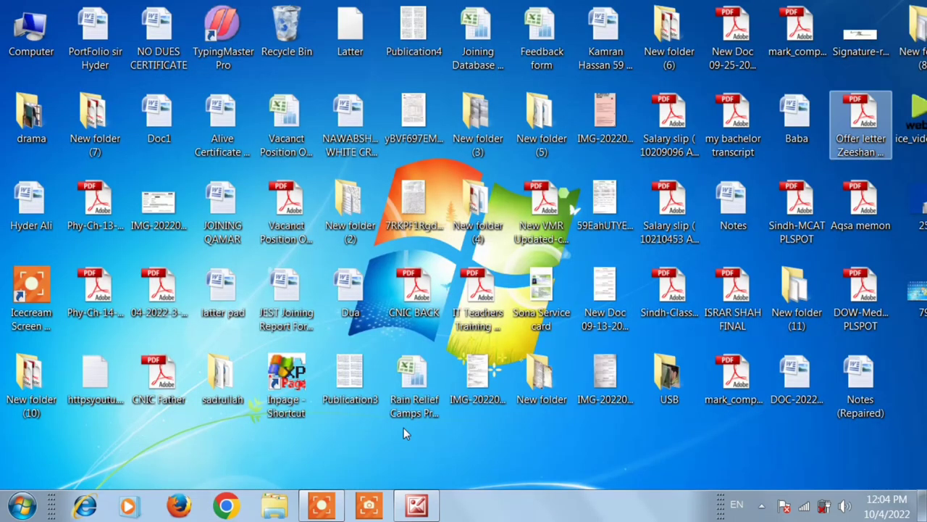